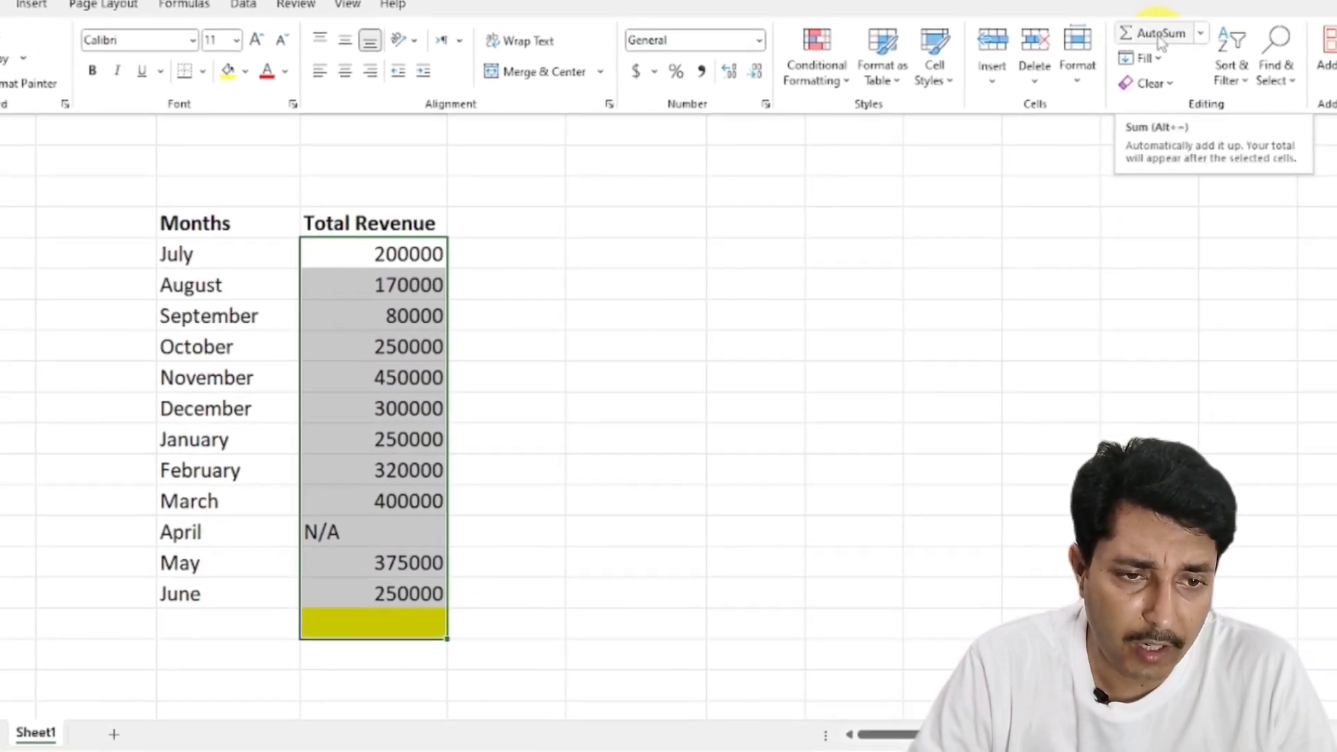
- AutoSum the July to June revenue into the yellow cell, and clear that total again
left_click(1139, 50)
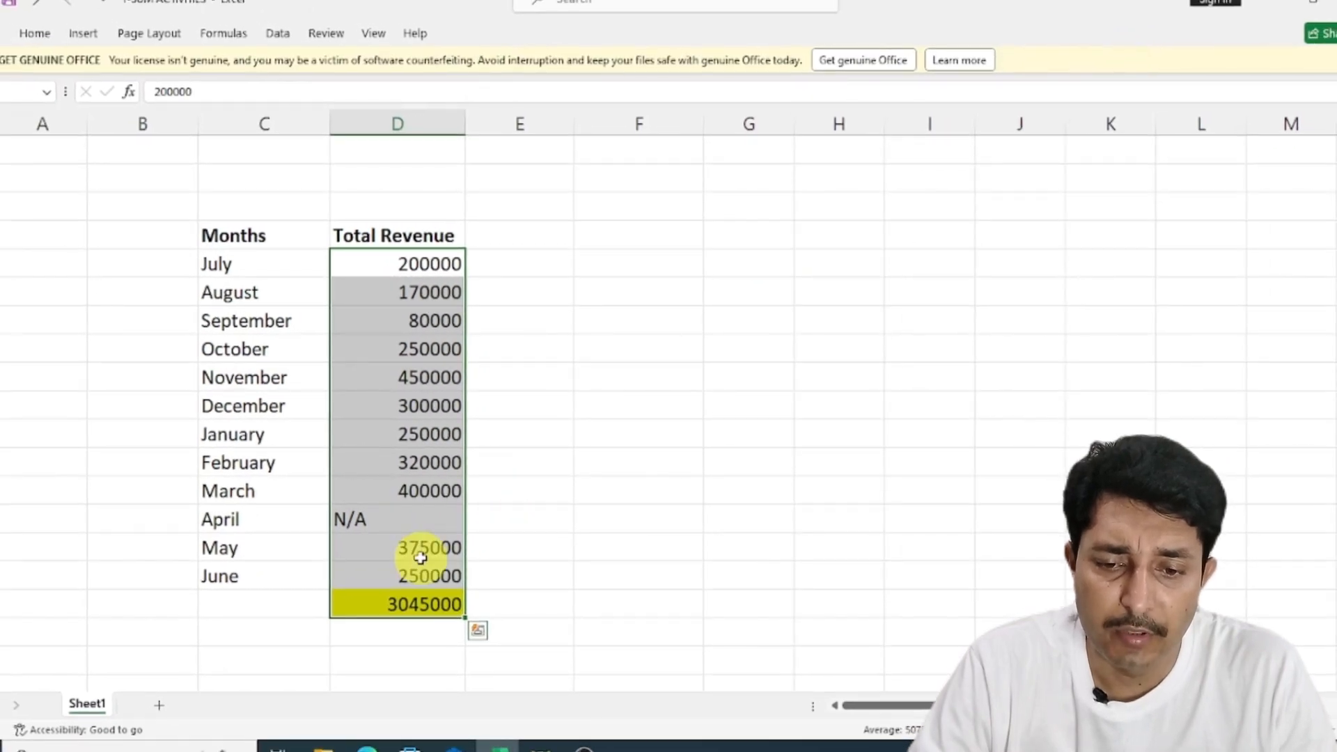
left_click(443, 595)
key("Delete")
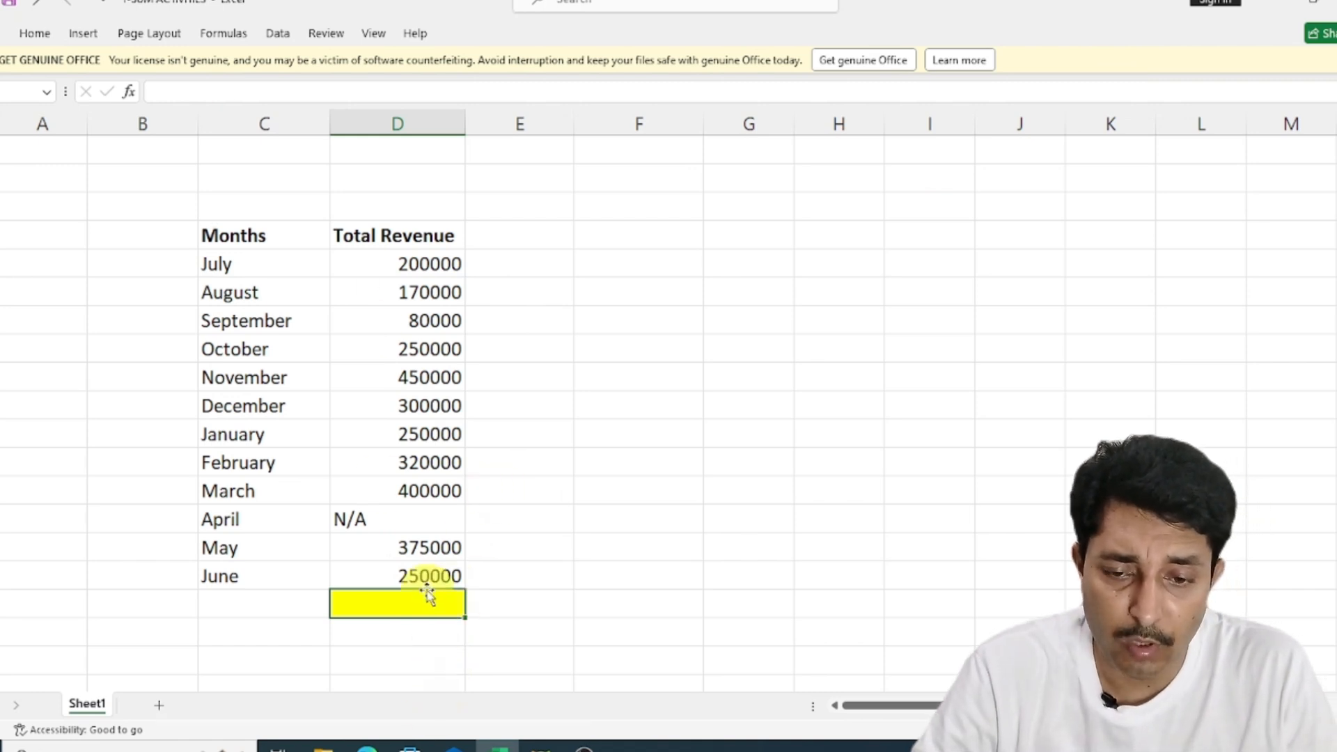
- AutoSum the July to June revenue into the yellow cell, and format the values and total with comma separators and no decimals
left_click_drag(406, 262, 416, 601)
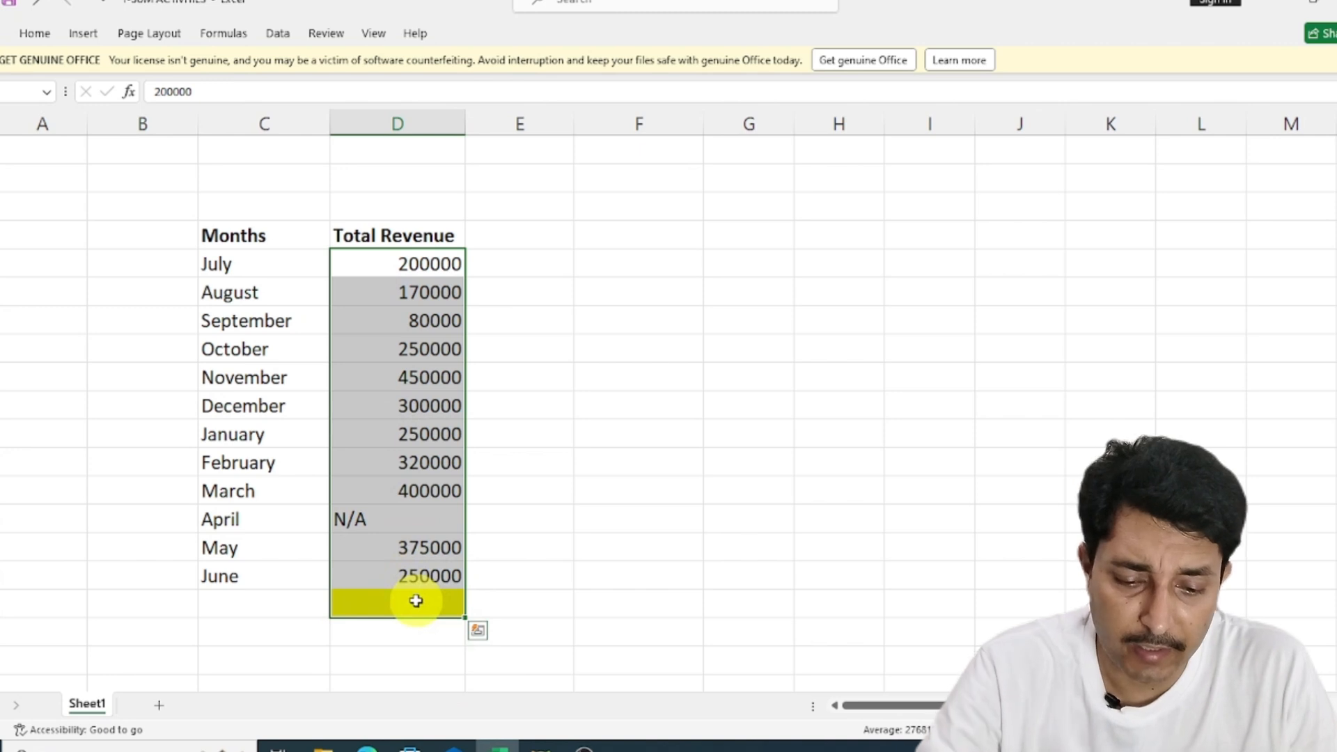
key("alt+equal")
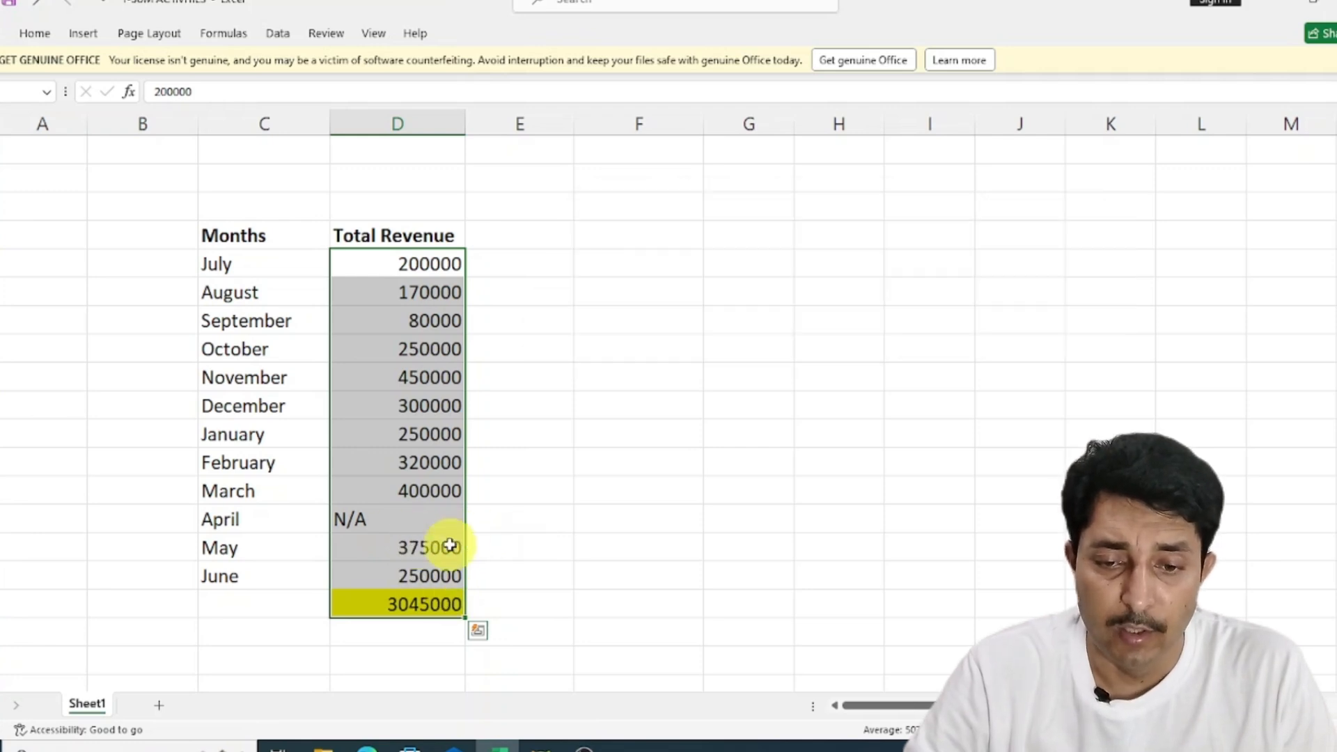
left_click(35, 32)
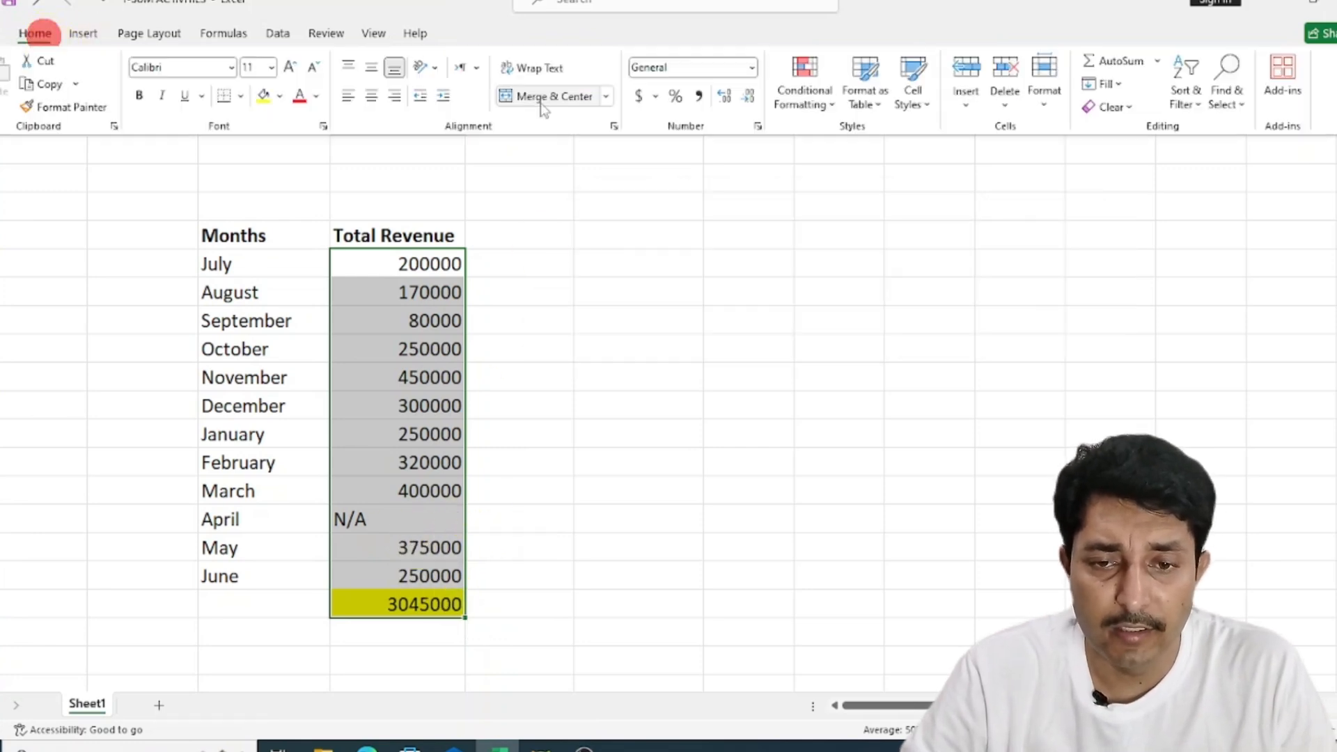
left_click(35, 32)
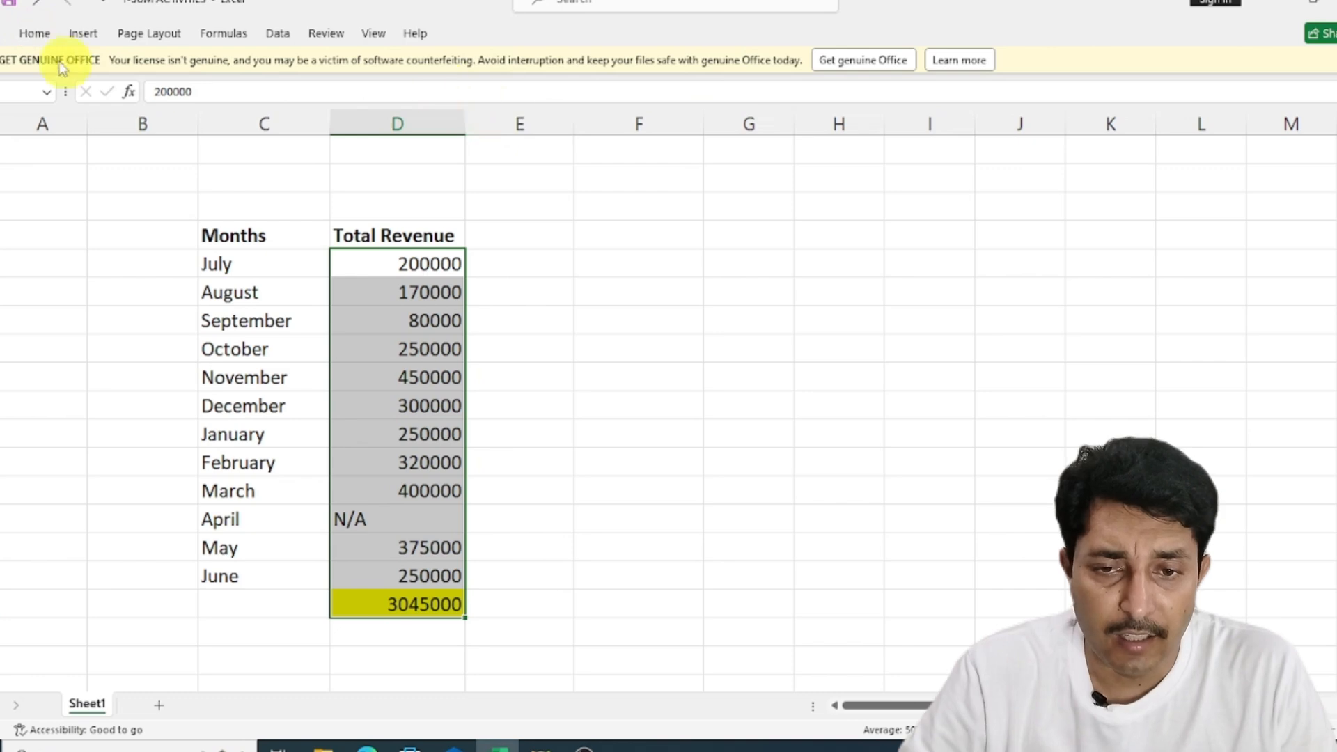
left_click(41, 36)
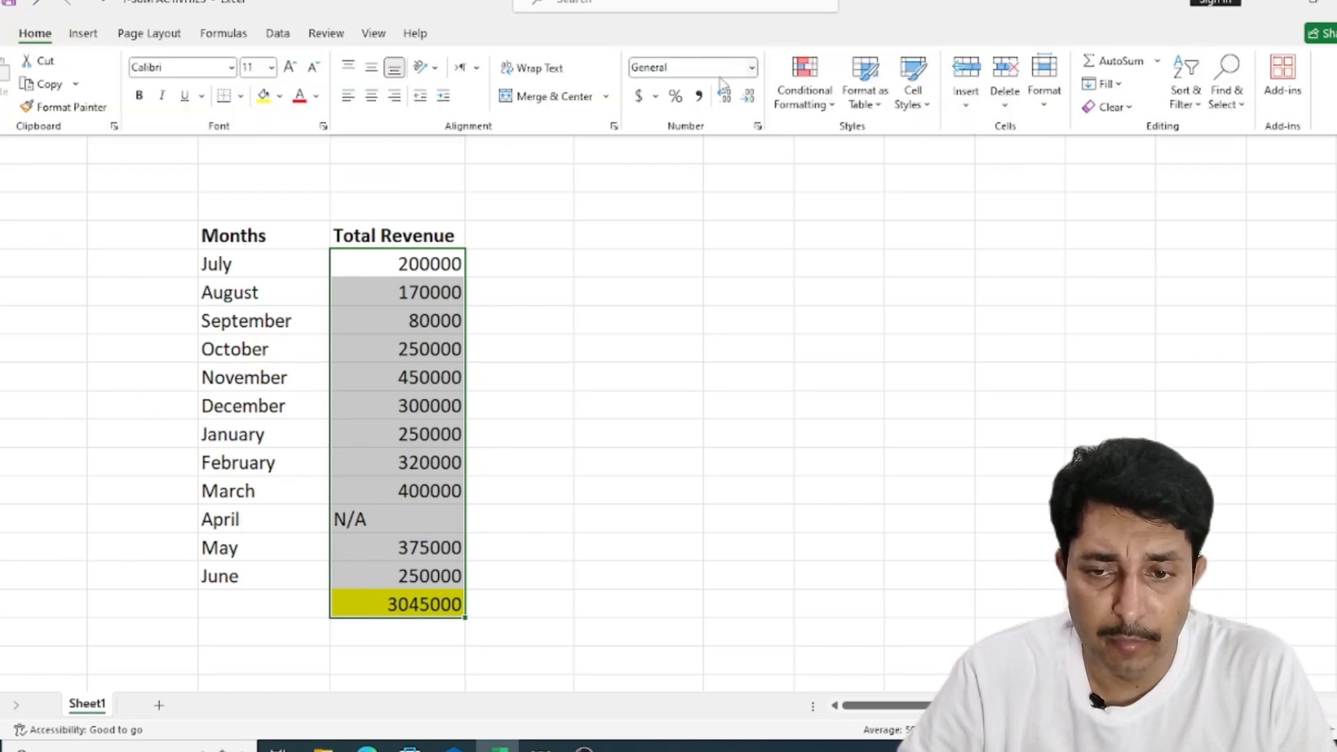
left_click(699, 96)
left_click(746, 94)
left_click(746, 94)
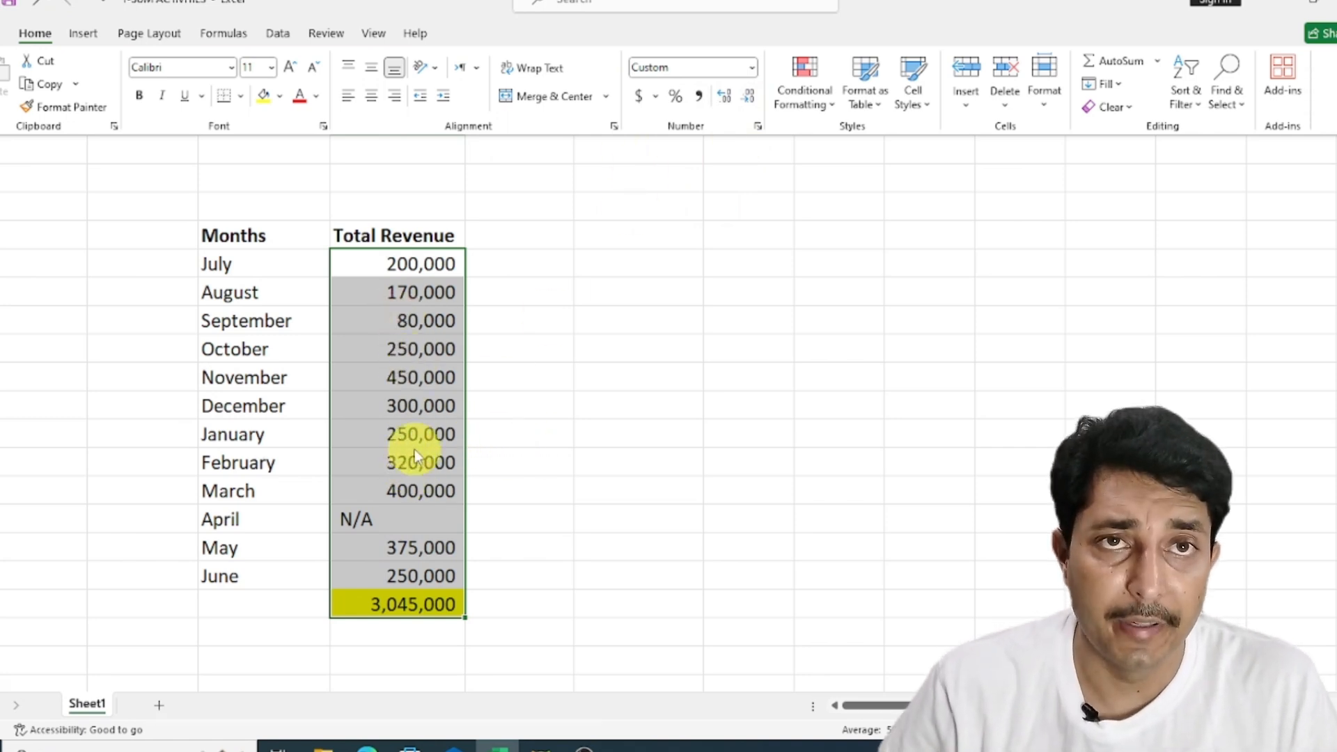
- Try adding the May, April and March revenue of the SUM function table in cell F55 with =D55+D54+D53, and clear the cell
scroll(415, 449, "down", 4)
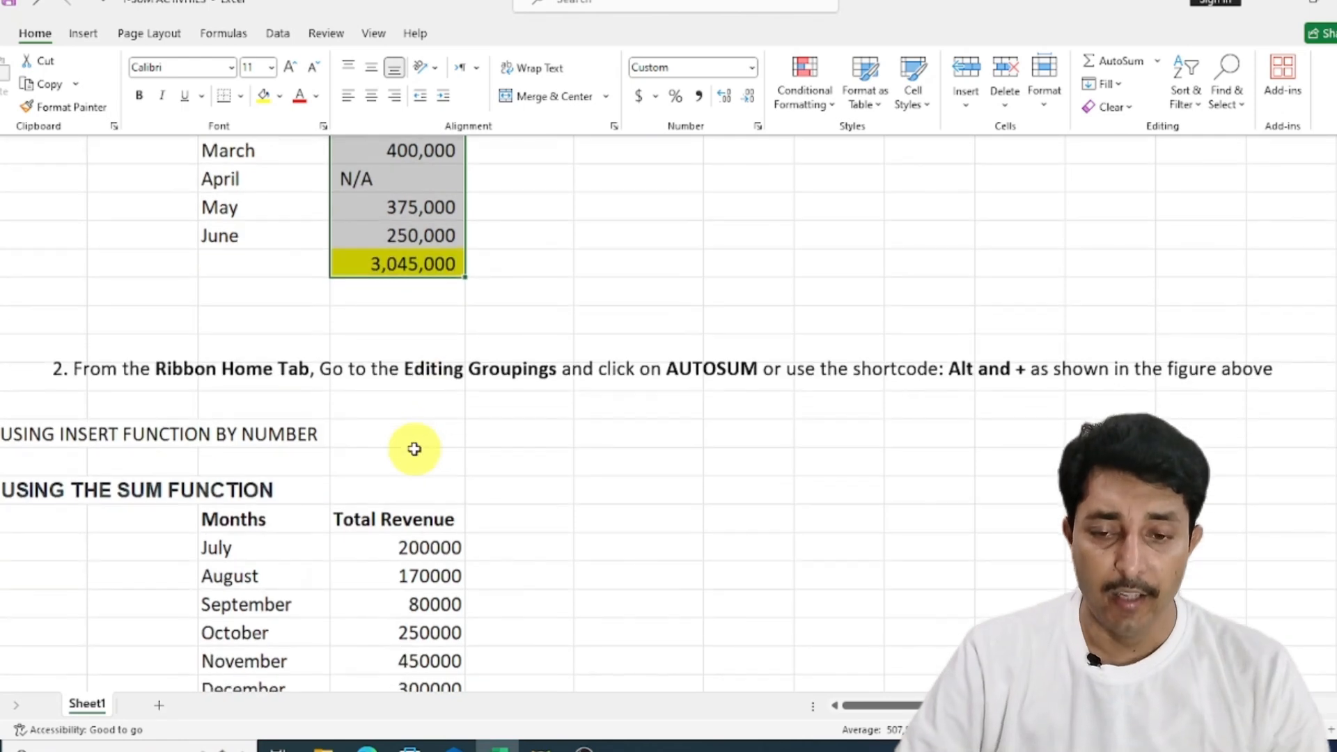
scroll(415, 449, "down", 3)
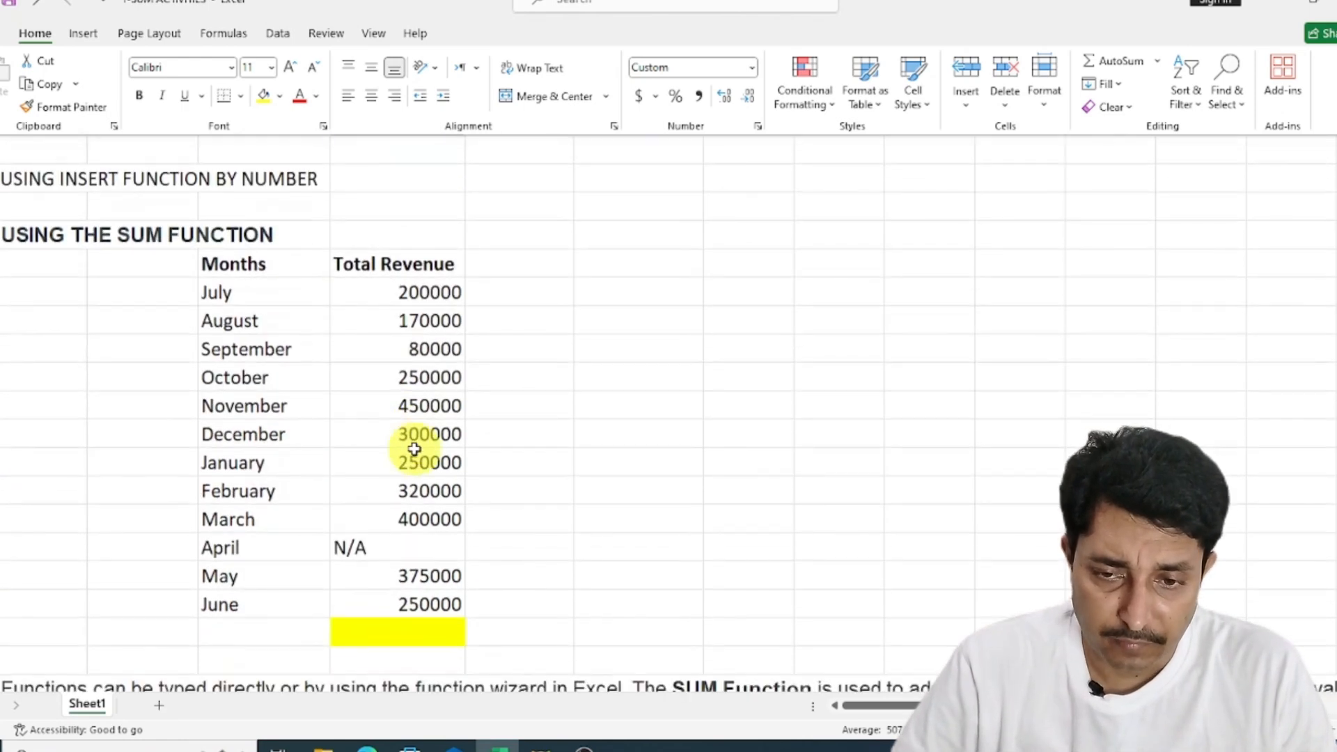
scroll(415, 449, "down", 1)
left_click(424, 540)
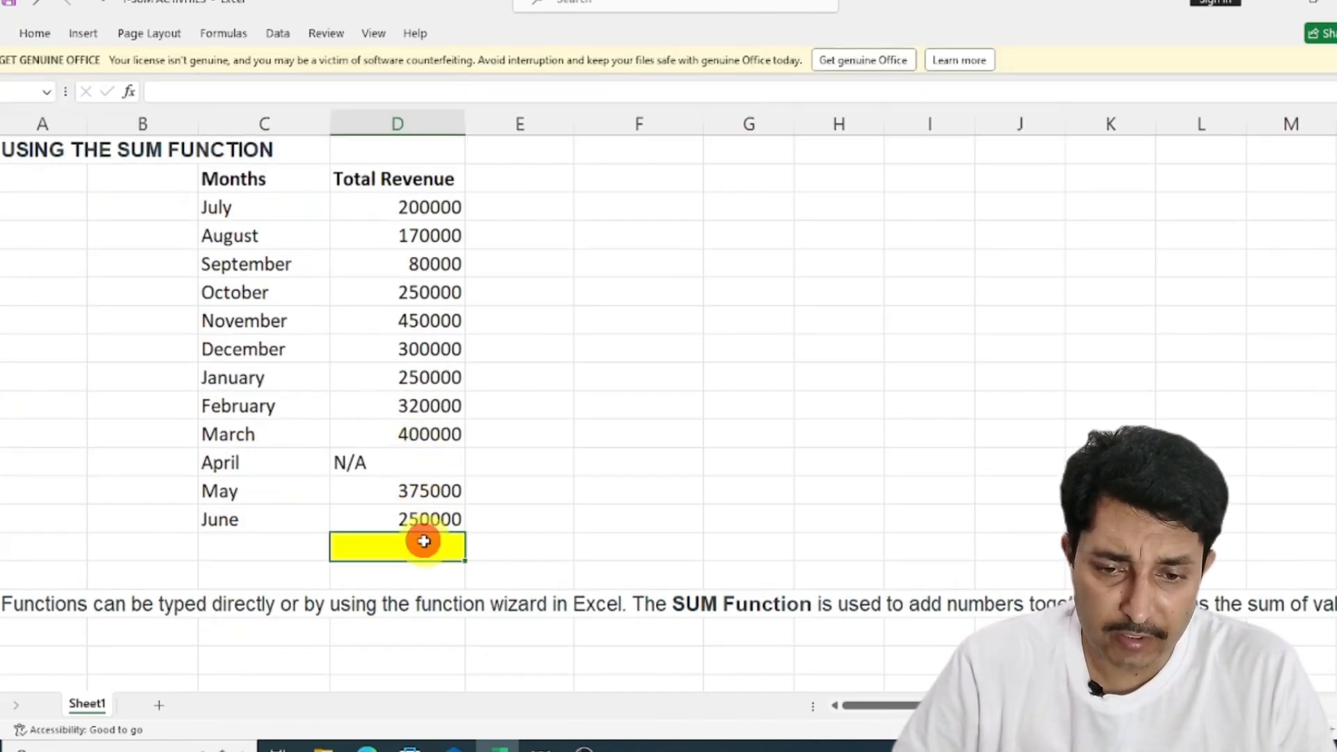
left_click(591, 492)
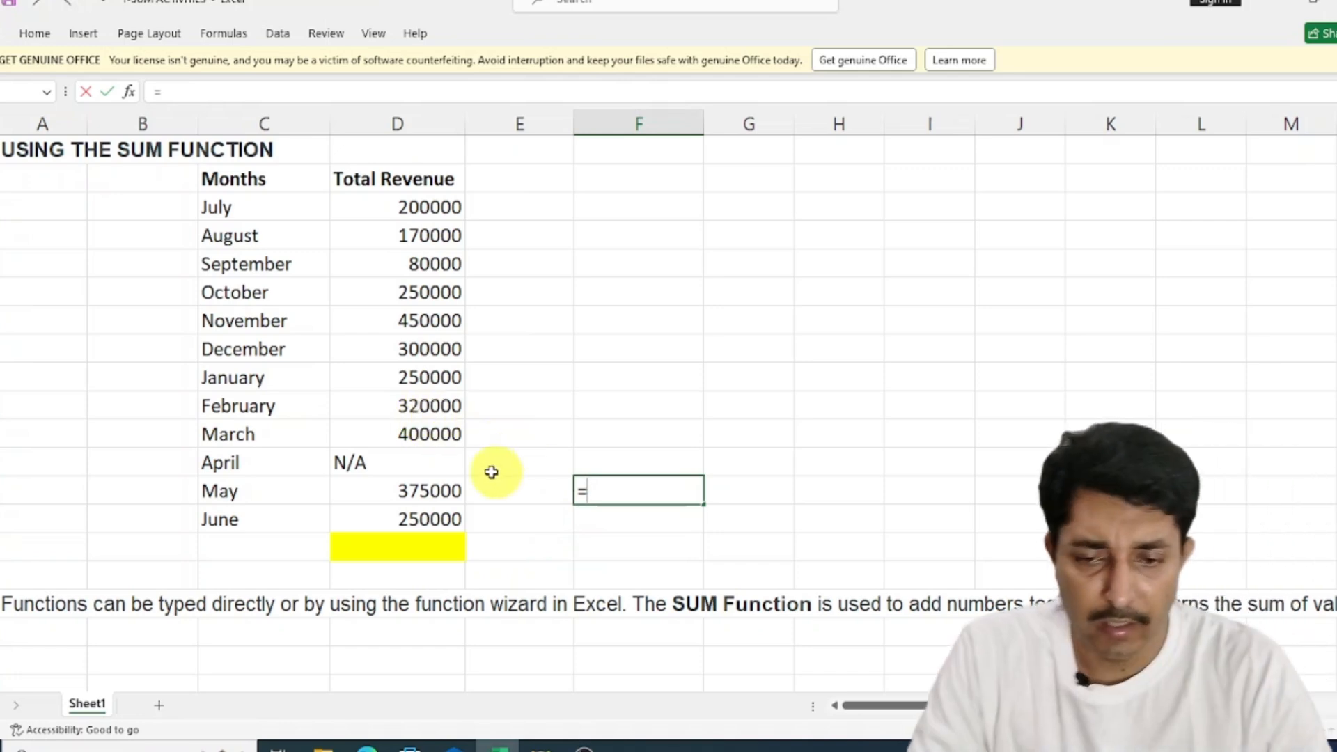
left_click(438, 490)
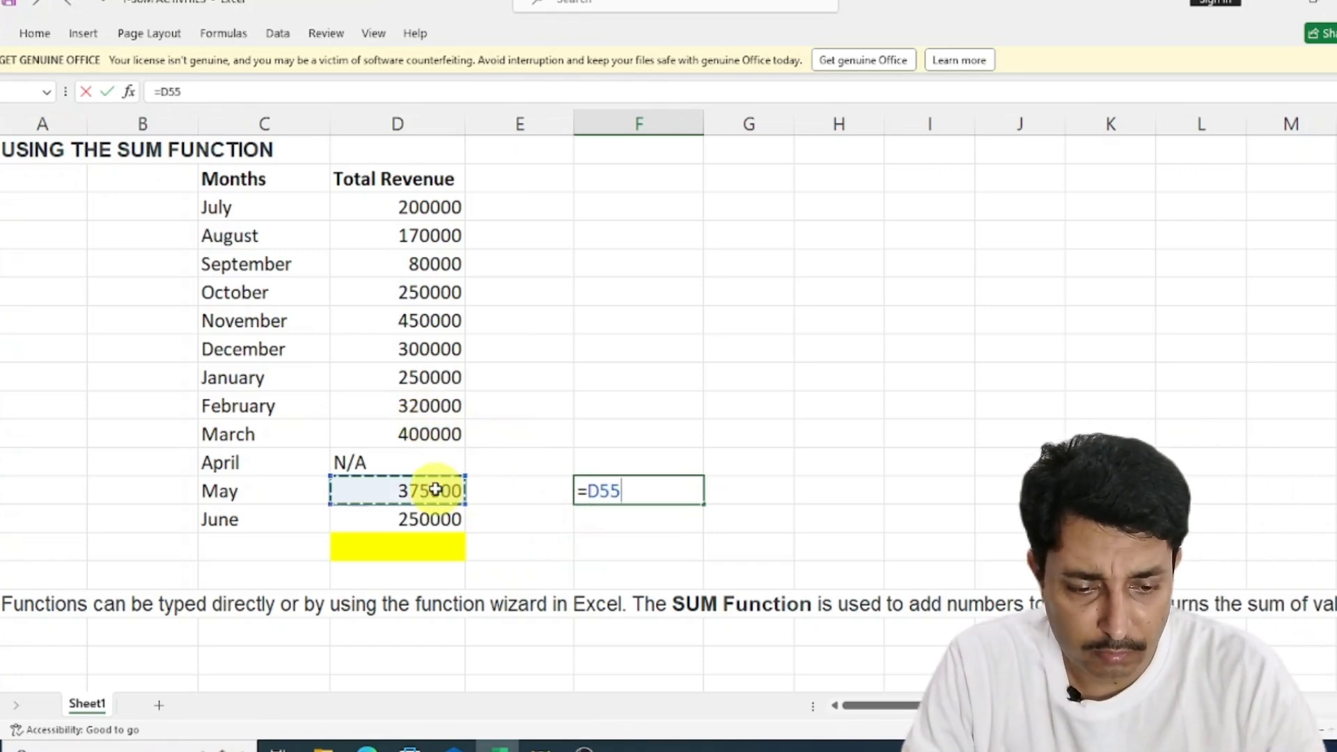
type("+")
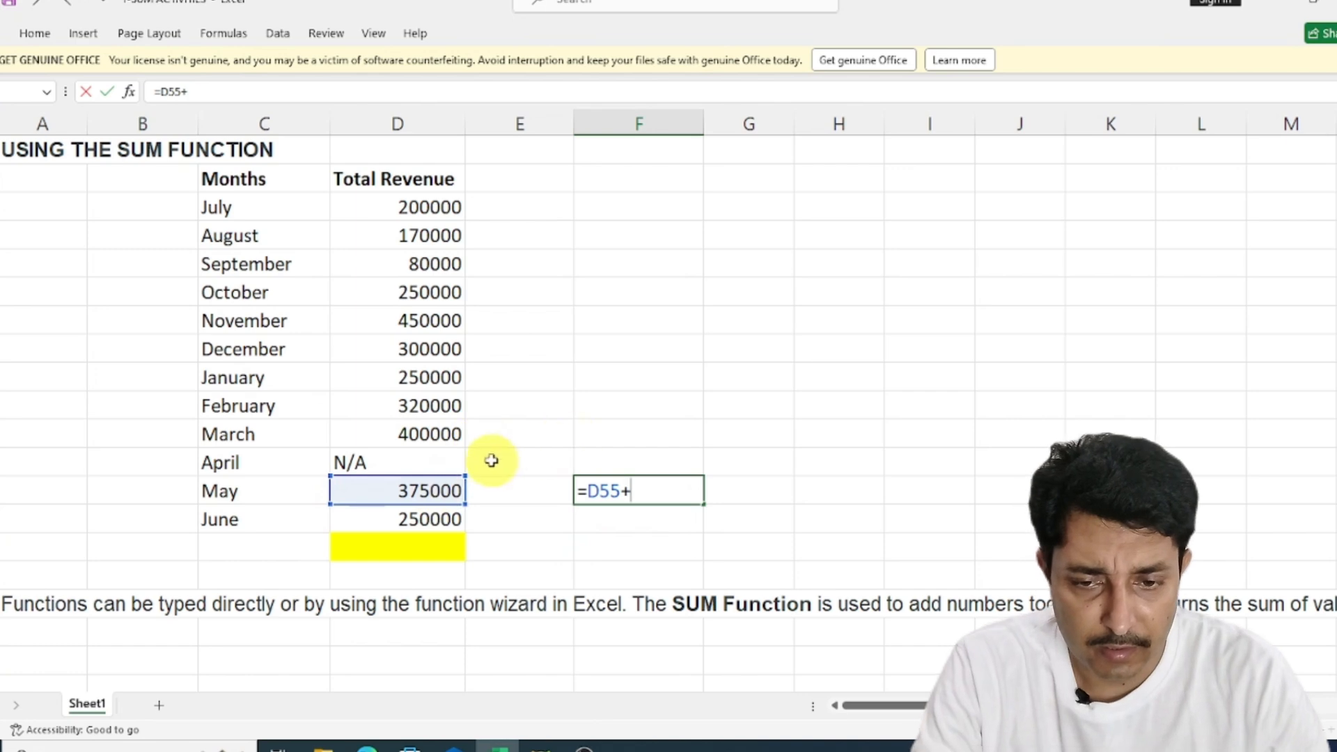
left_click(452, 468)
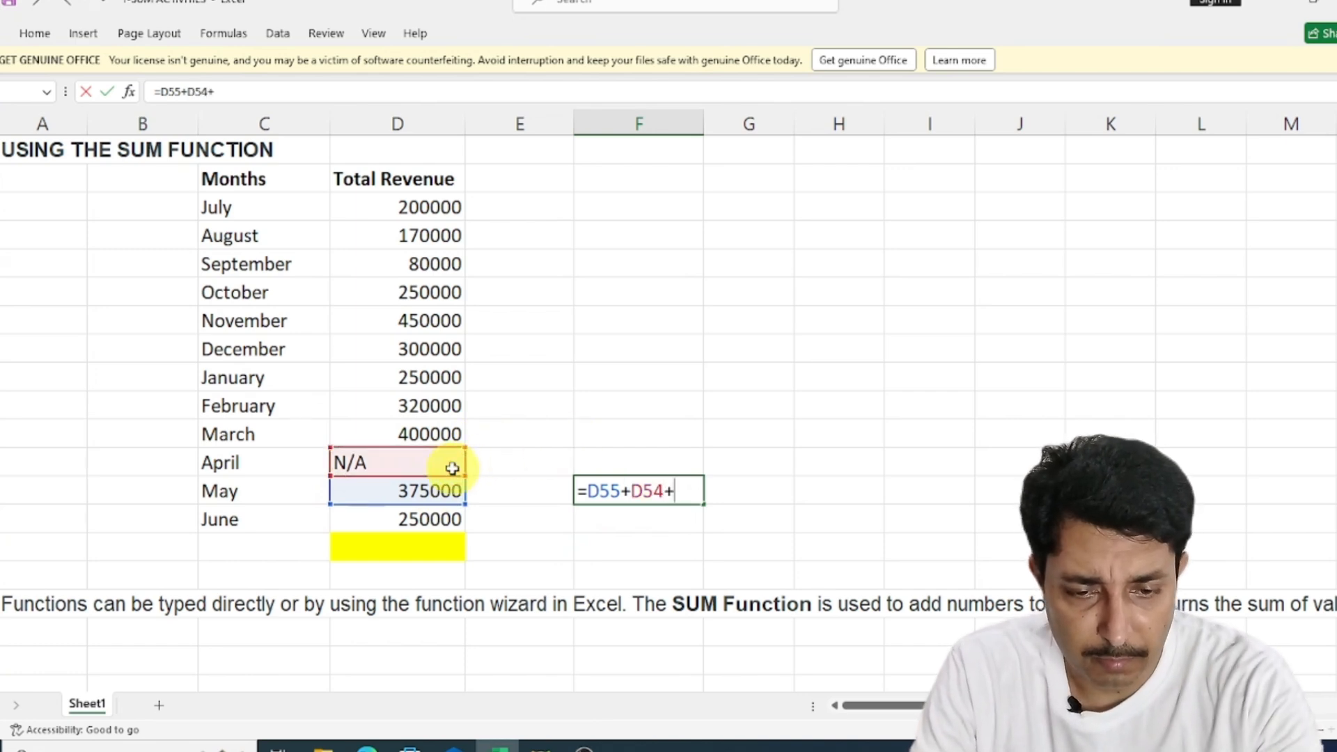
type("+")
key("Up")
key("Up")
key("Left")
key("Left")
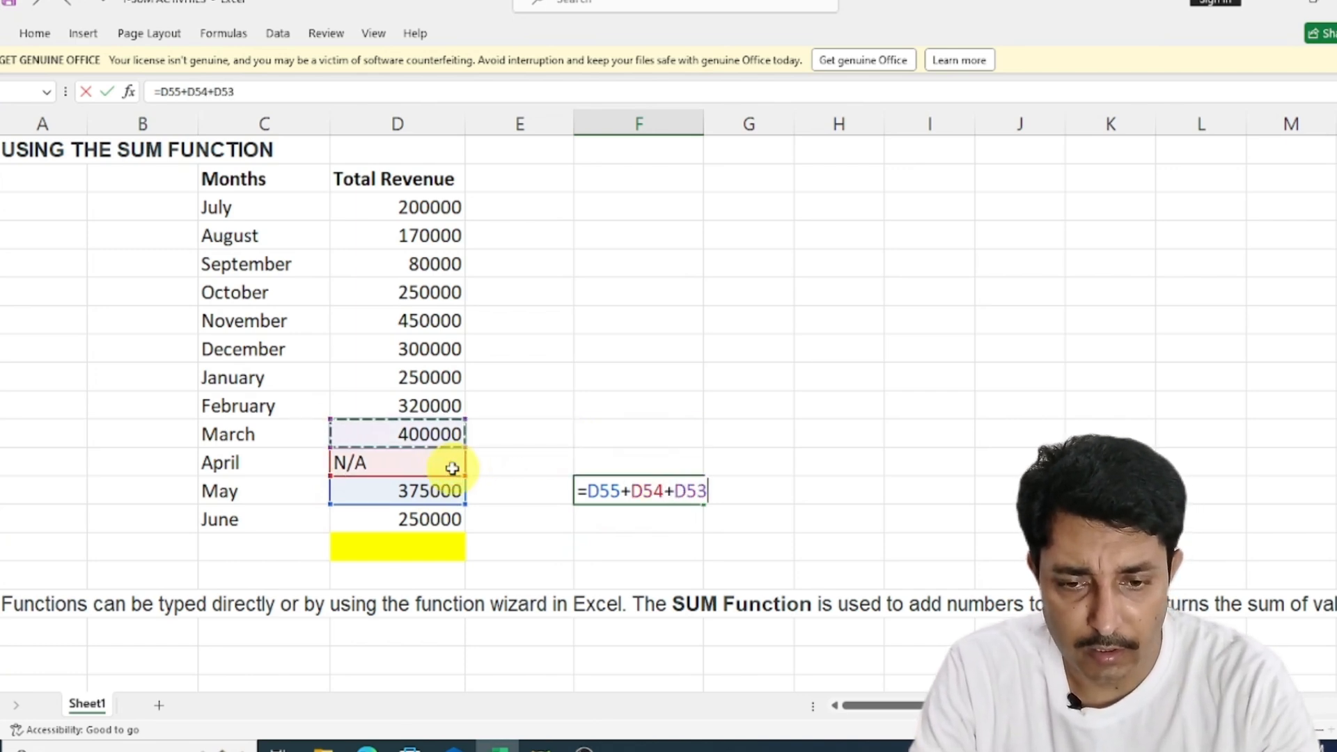
key("Return")
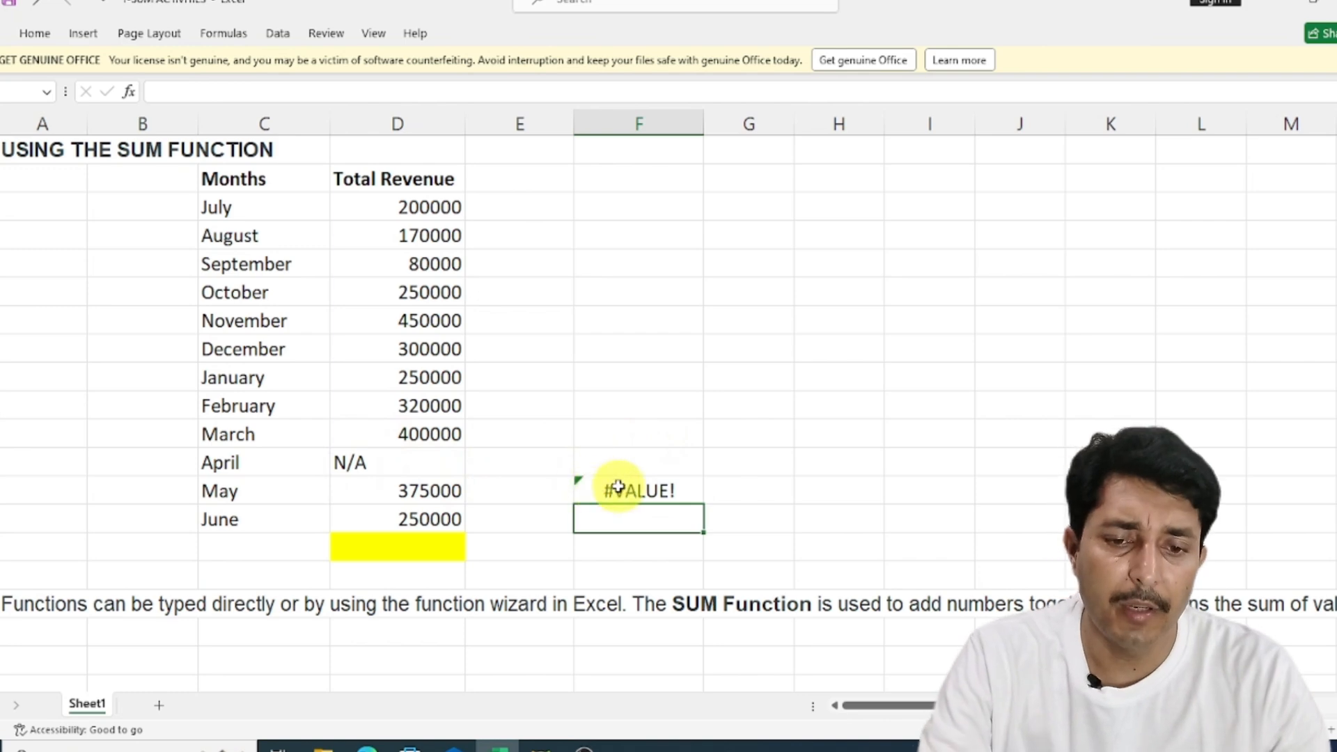
left_click(619, 488)
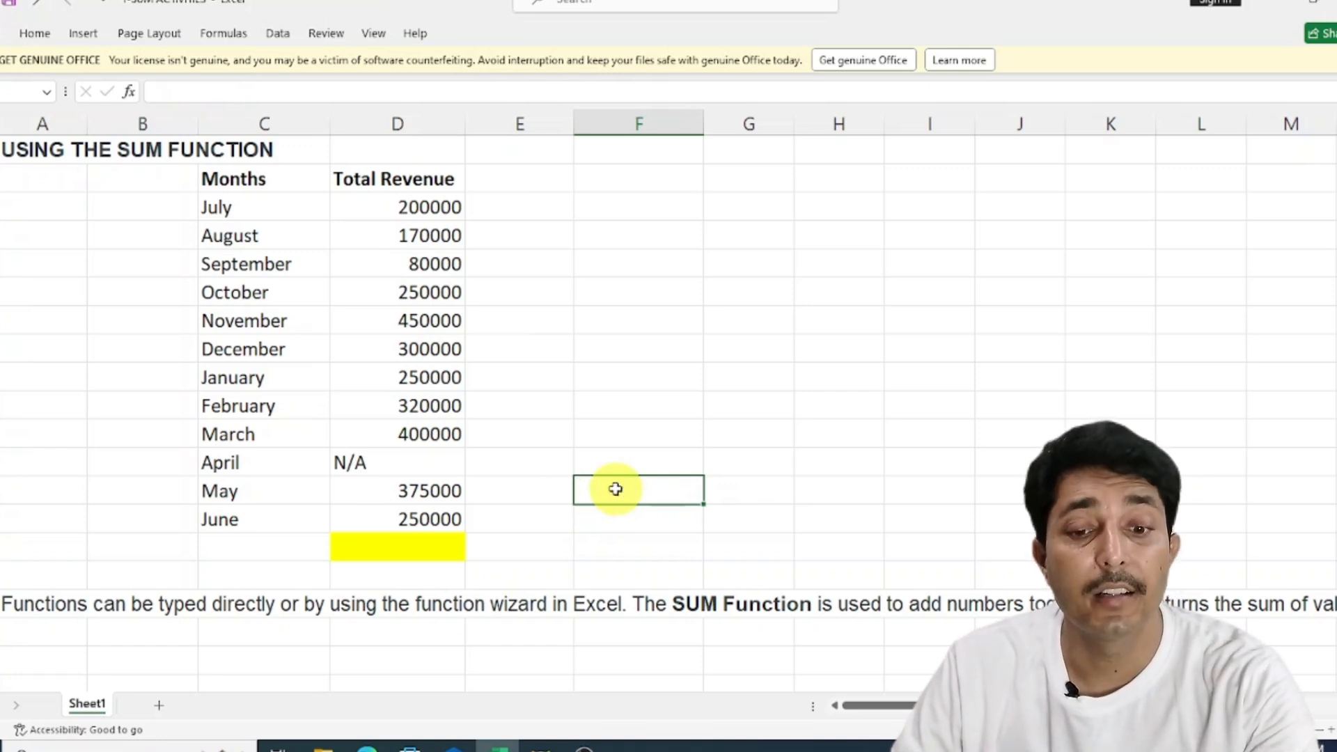
- Total the July to June revenue in the yellow cell of the SUM function table with =sum(D45:D56)
left_click(408, 554)
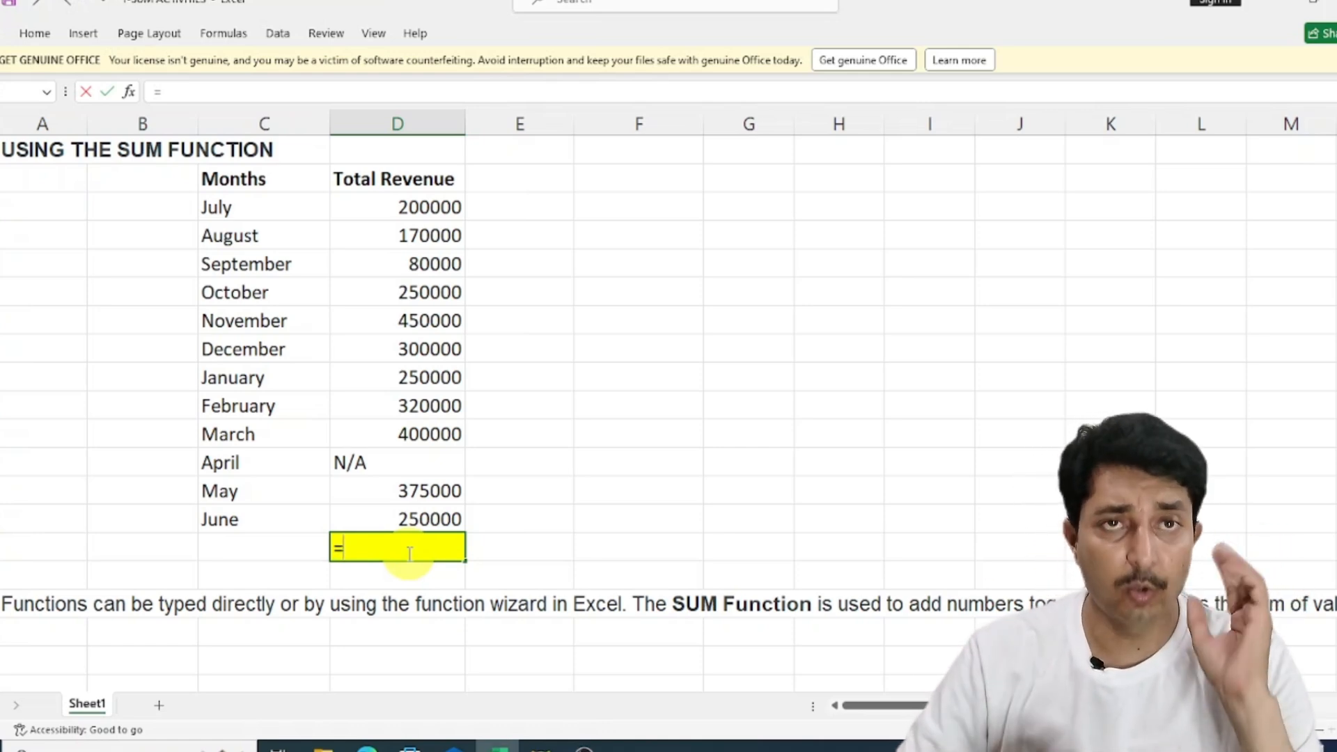
type("sum")
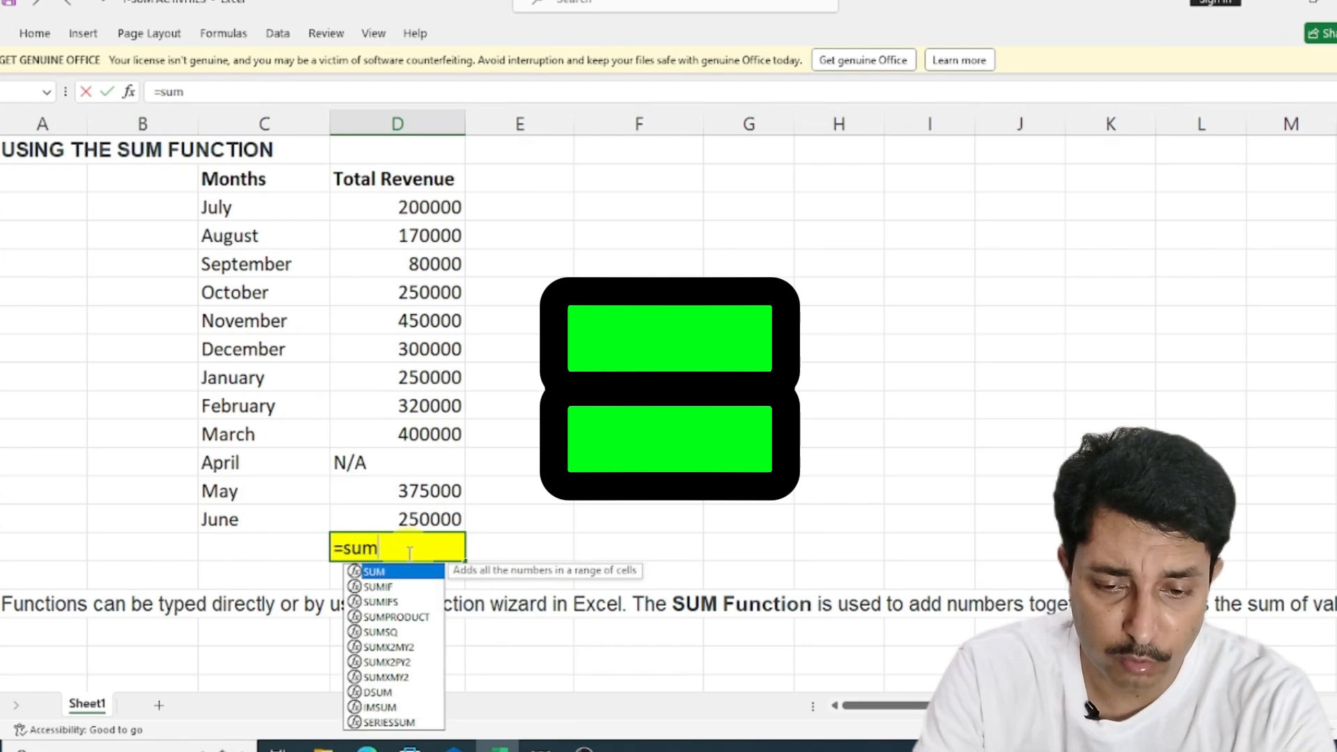
type("(")
key("Up")
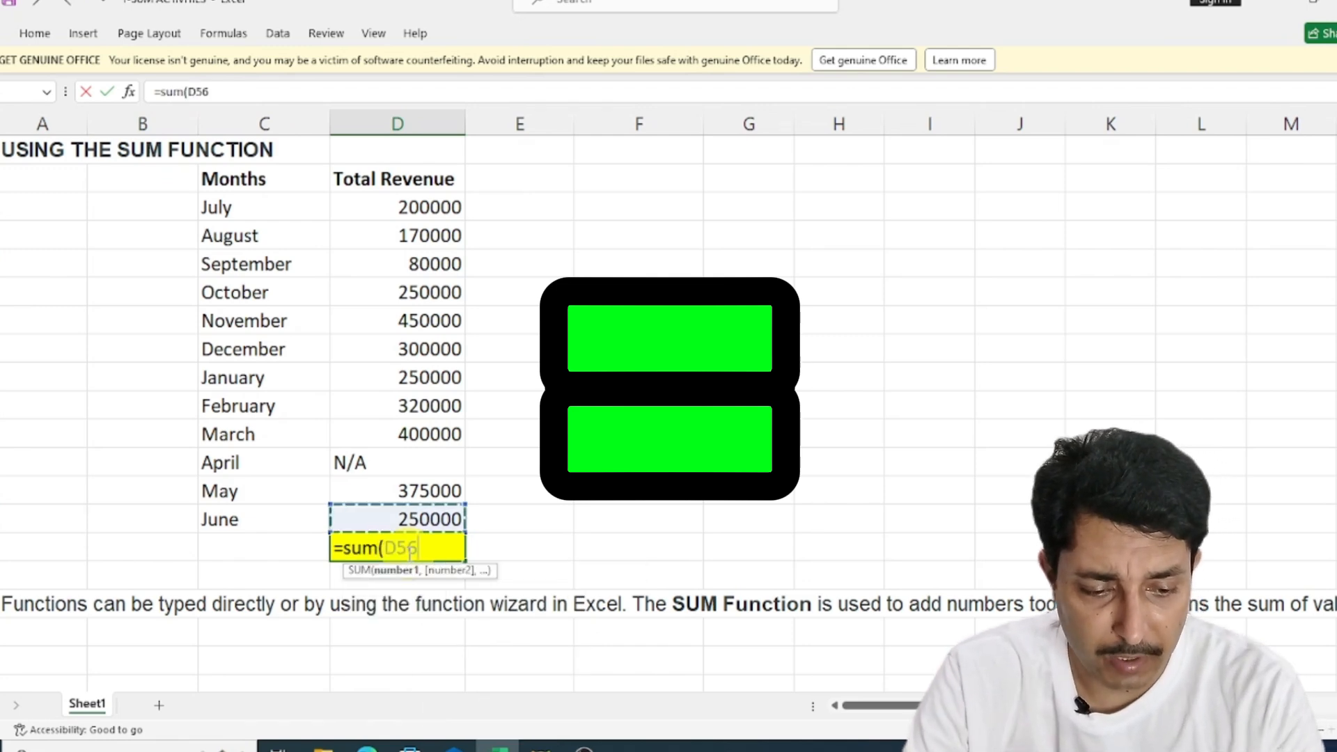
key("shift+Up")
key("shift+Up")
key("shift+Up")
key("shift+Up")
key("shift+Up")
key("shift+Up")
key("shift+Up")
key("shift+Up")
key("shift+Up")
key("shift+Up")
key("shift+Up")
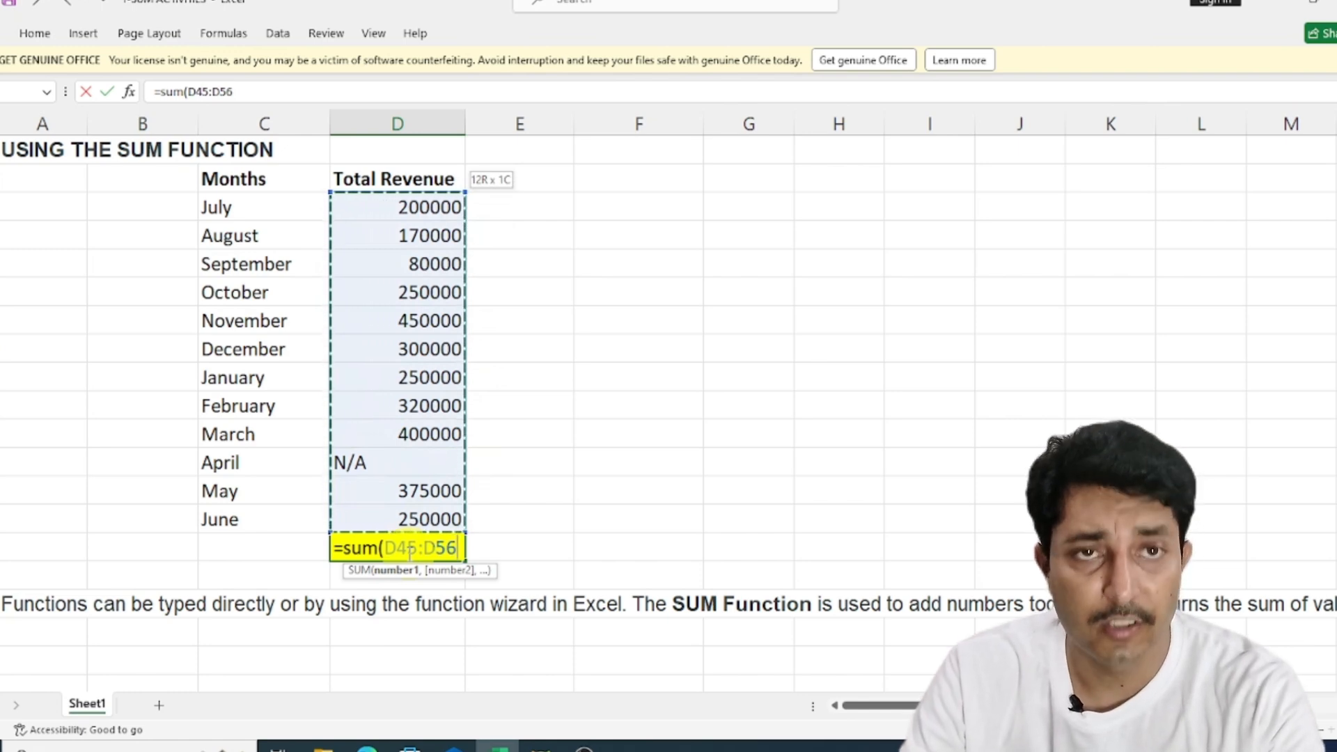
type(")")
key("Return")
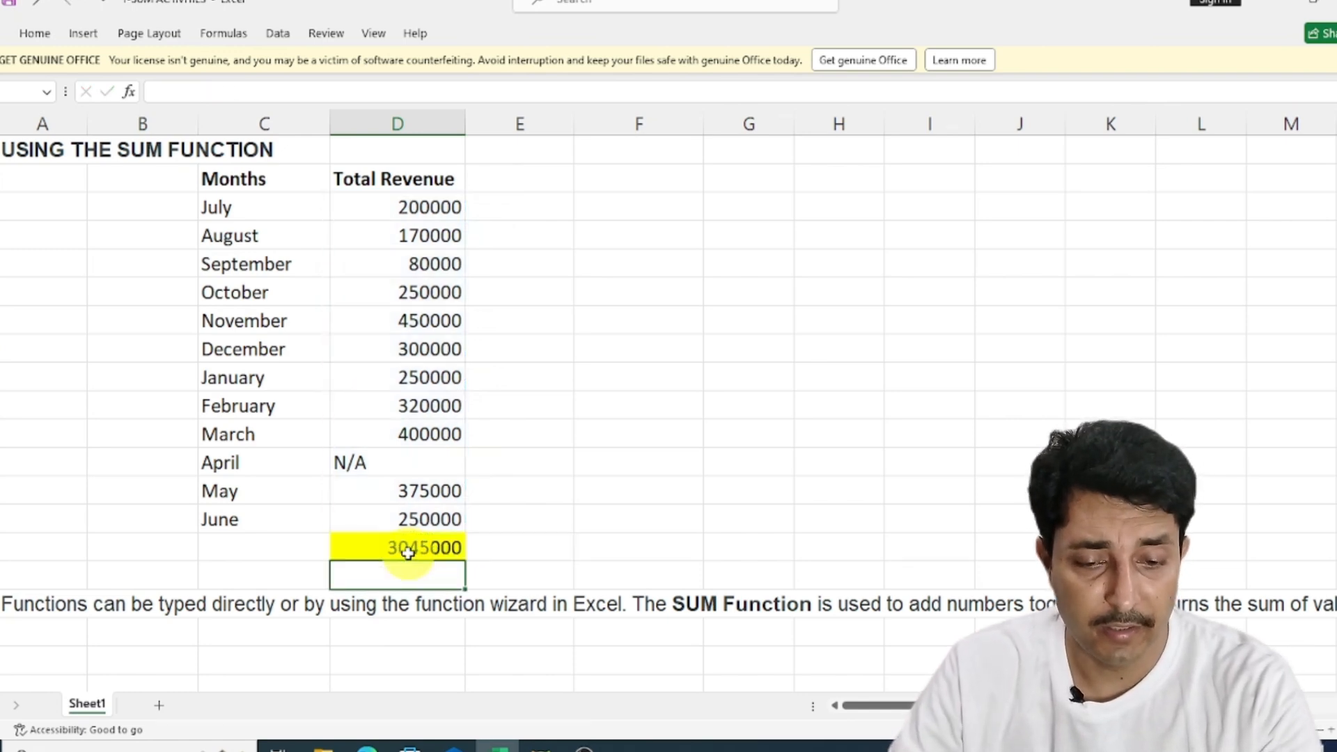
left_click(408, 553)
left_click(379, 461)
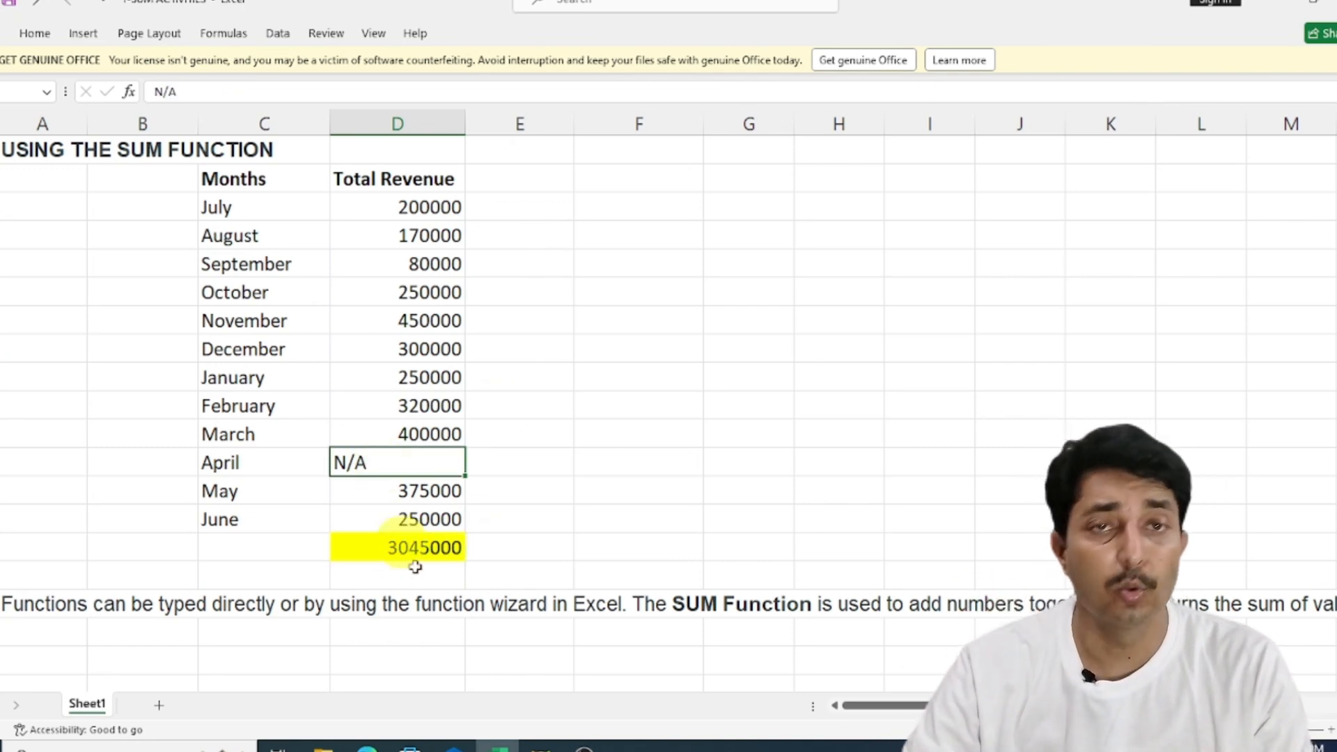
left_click(588, 465)
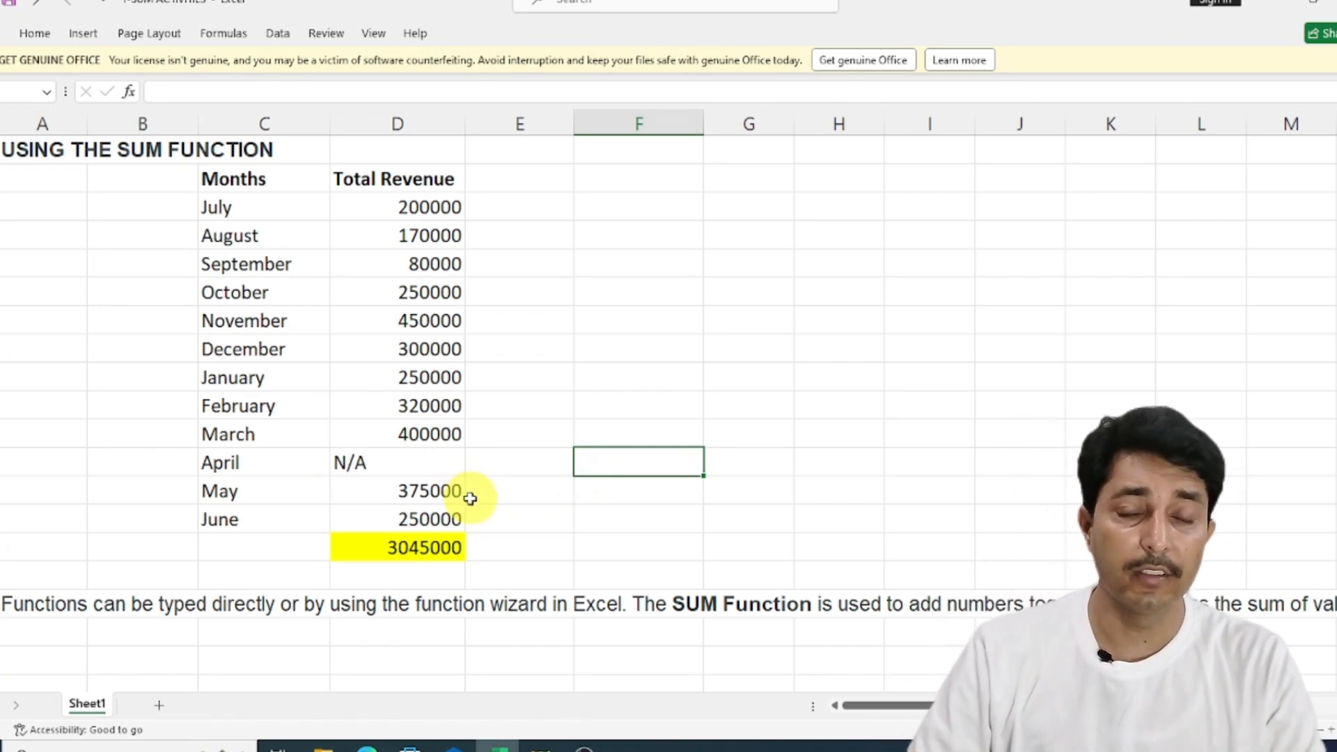
- Examine the month rows, branch columns and empty total cells of the table under the grand totals heading
scroll(470, 498, "down", 6)
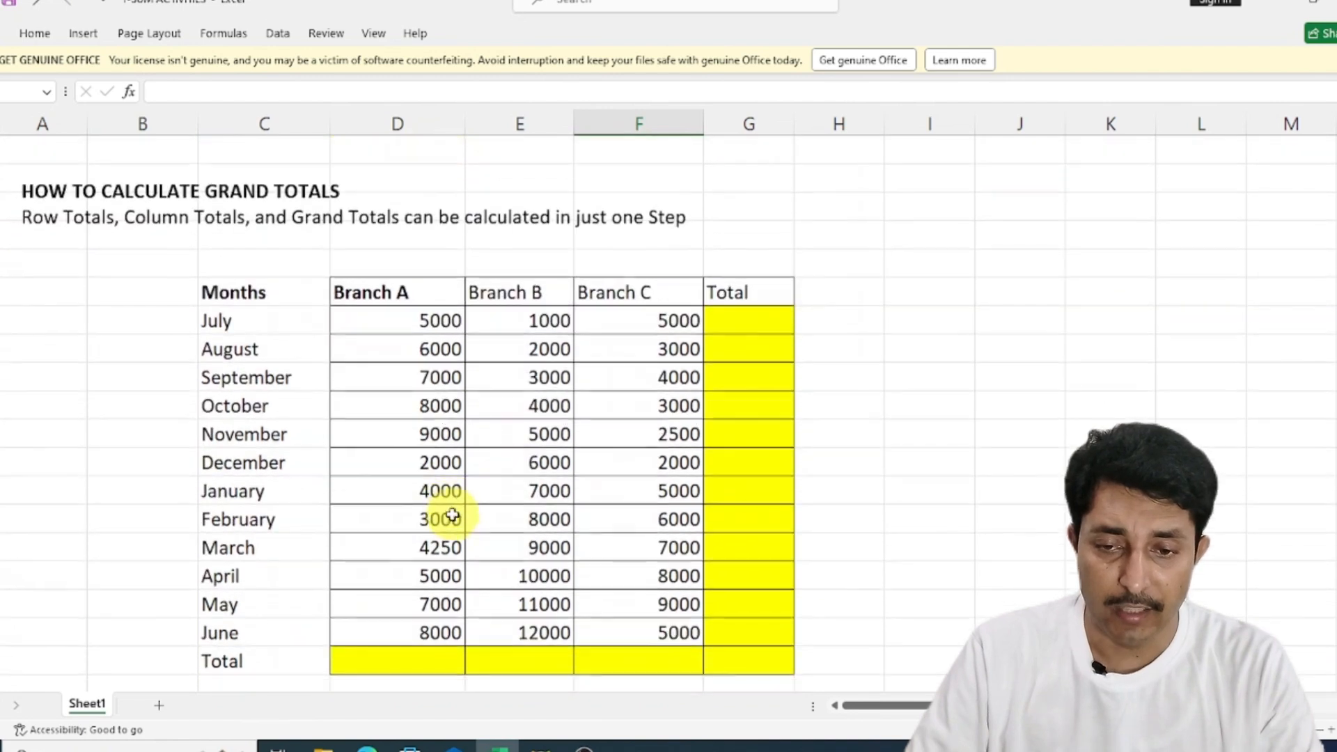
left_click(383, 323)
left_click_drag(374, 318, 759, 661)
left_click(230, 320)
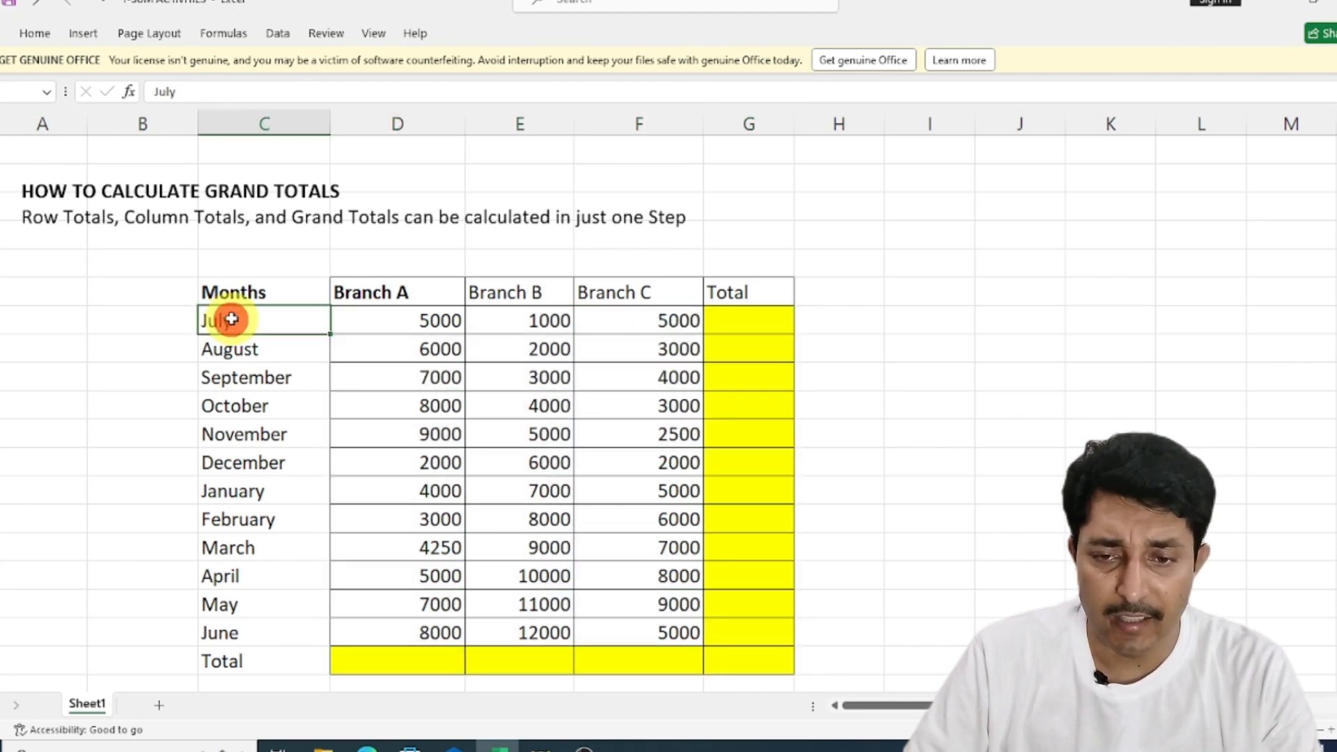
left_click(382, 292)
left_click(532, 285)
left_click(645, 292)
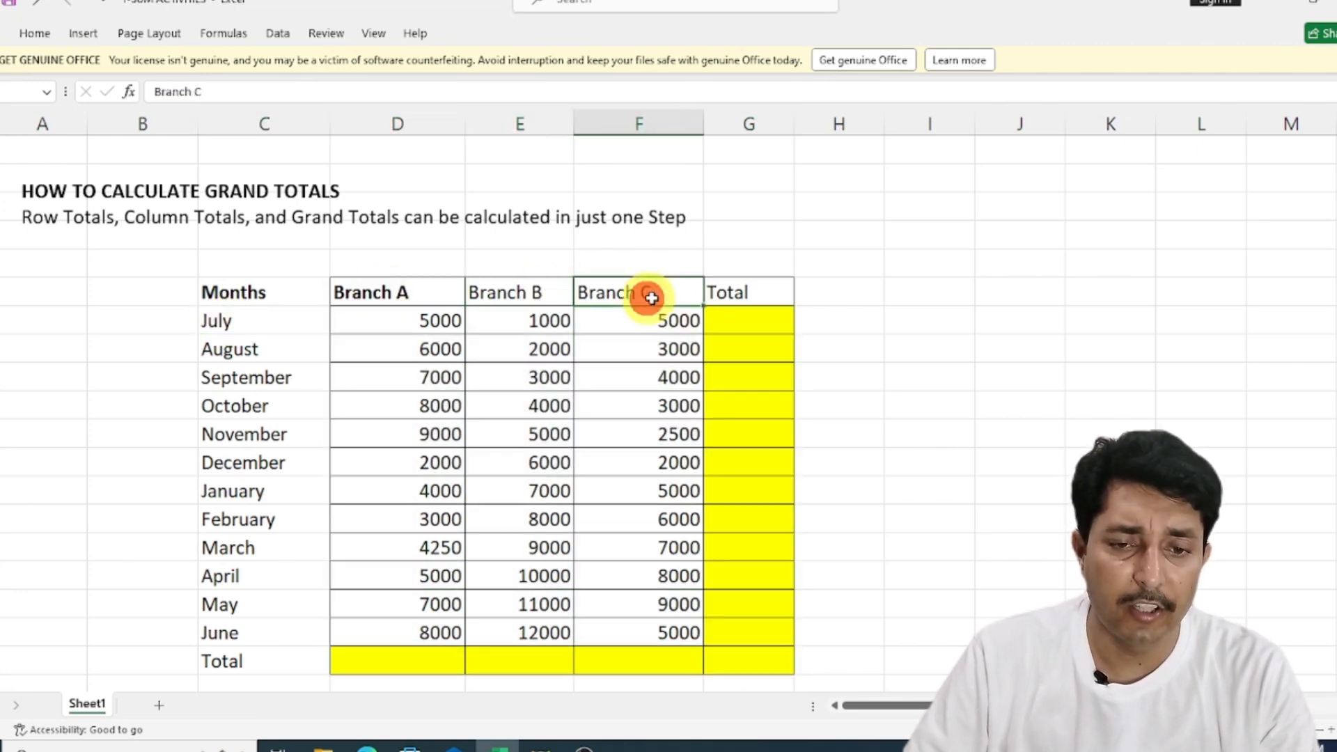
left_click(396, 372)
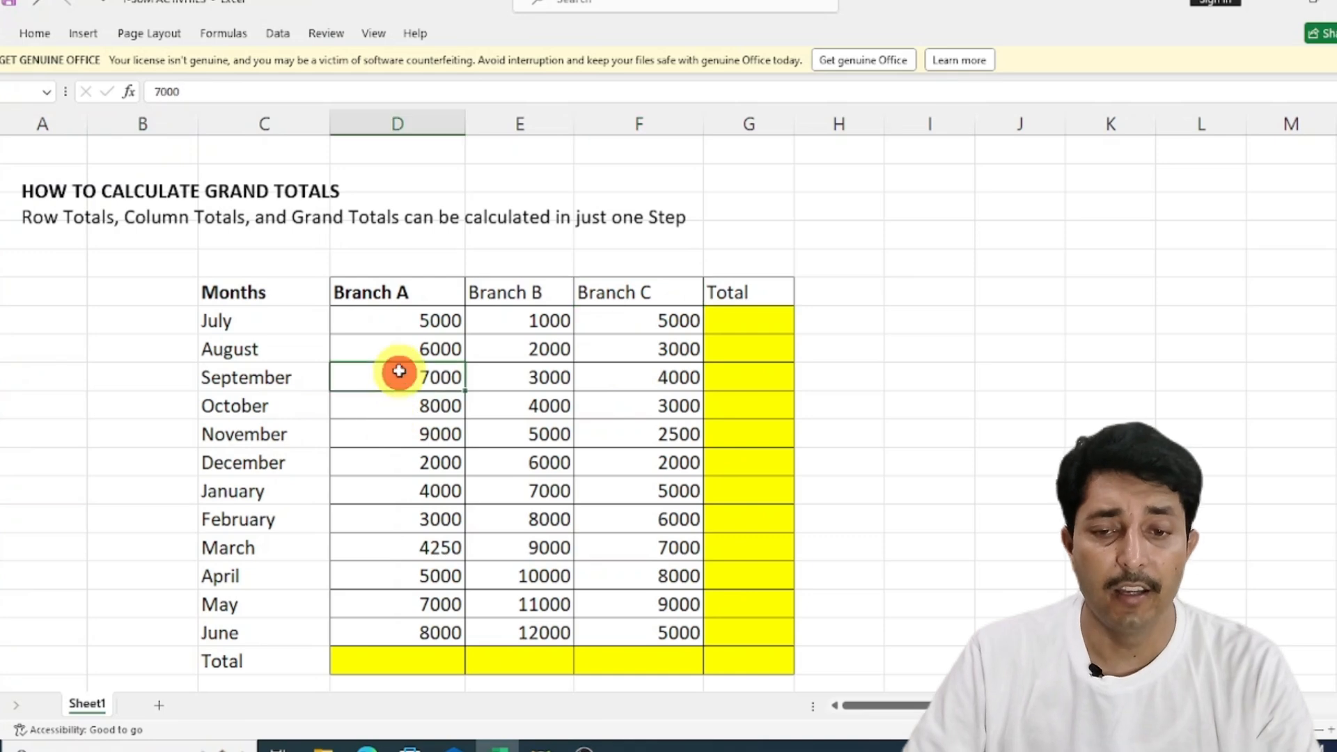
- Calculate all row, column and grand totals at once by applying AutoSum to the Branch A–C values including the yellow Total cells
left_click_drag(405, 315, 731, 658)
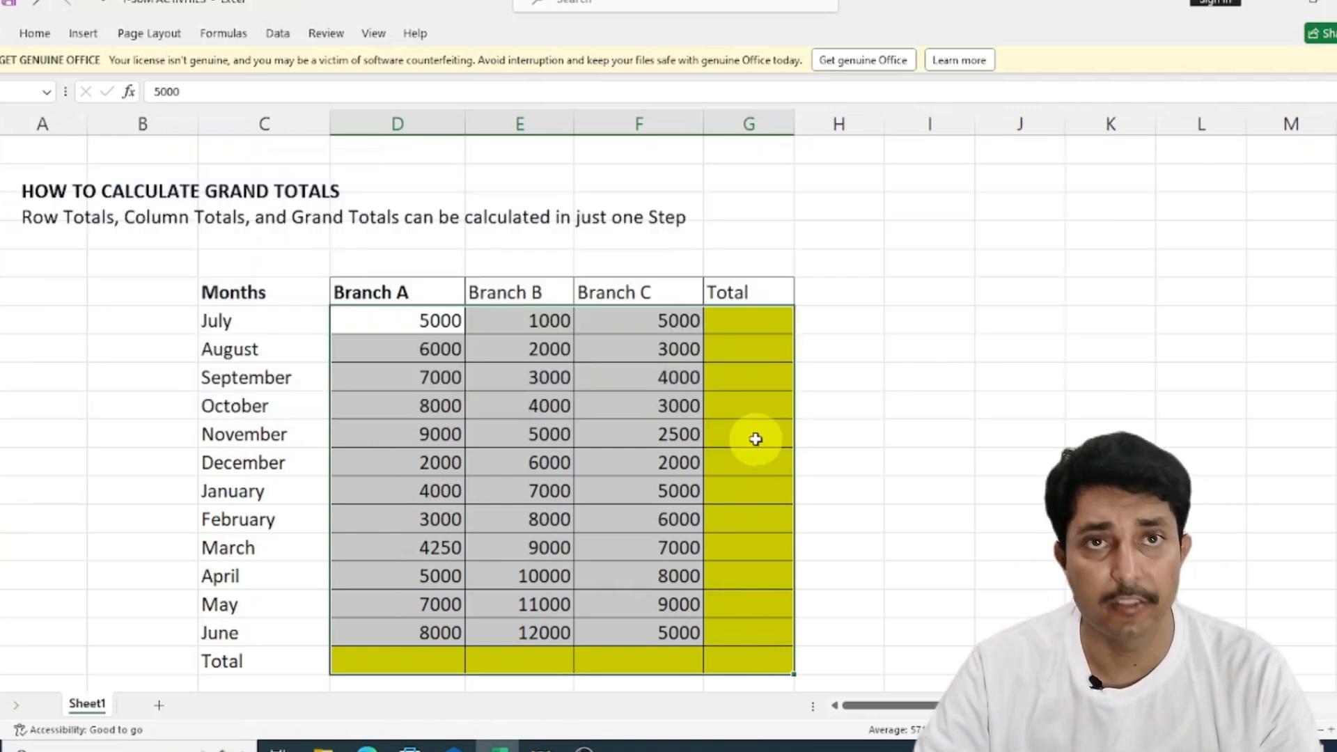
left_click(35, 33)
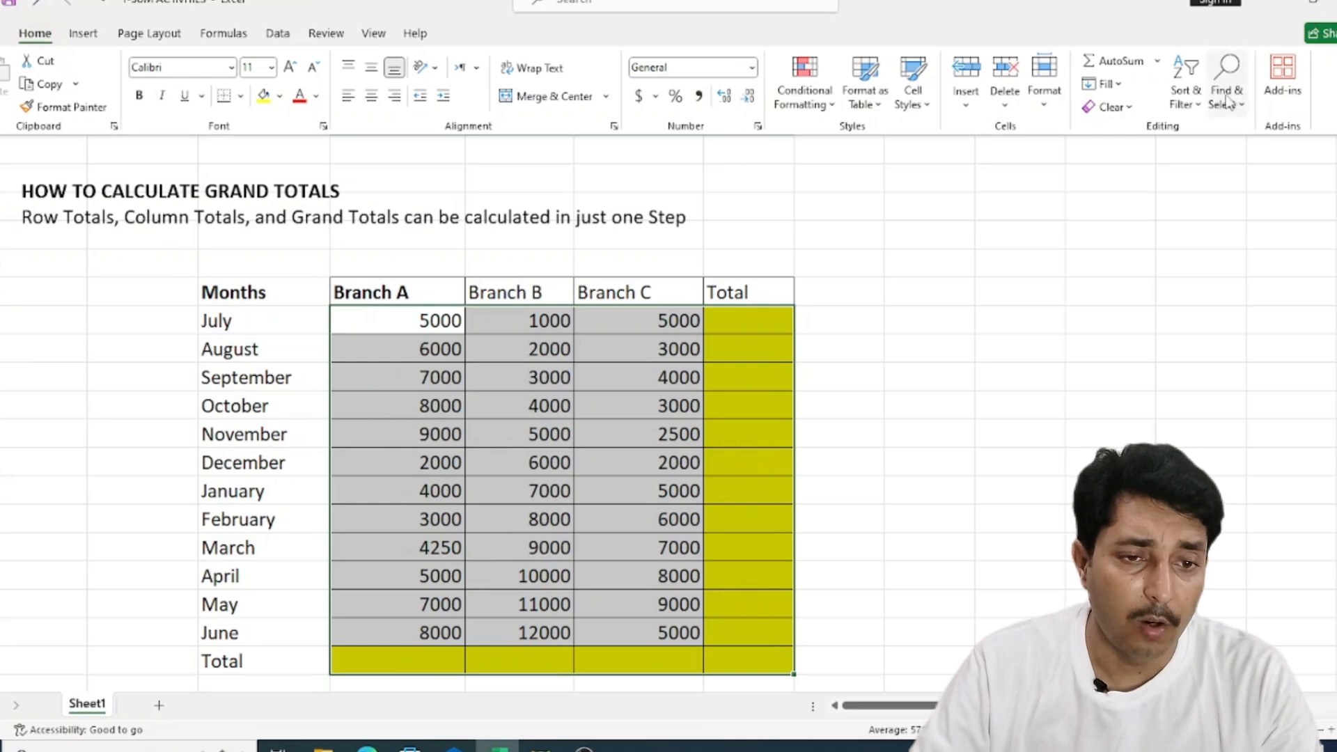
left_click(1117, 60)
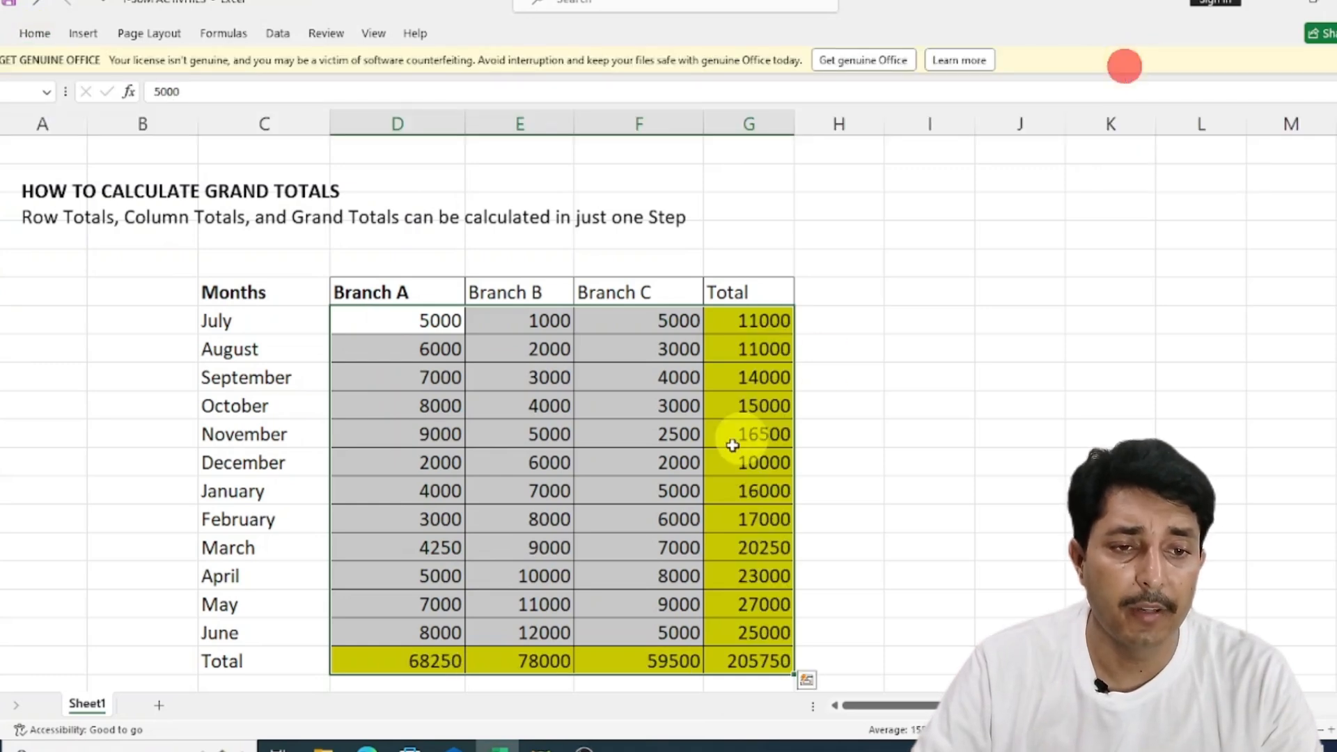
- Undo the grand totals calculation and apply AutoSum again to the same range
scroll(655, 520, "down", 1)
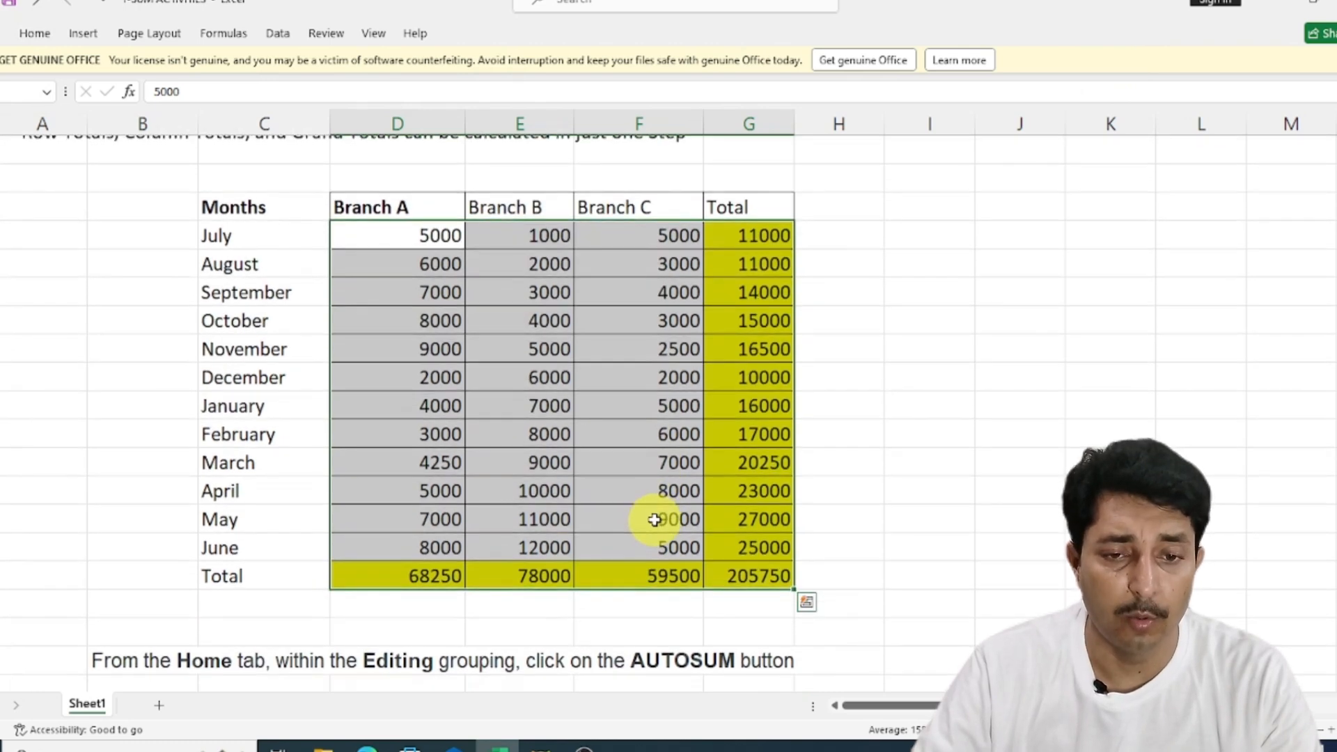
key("Delete")
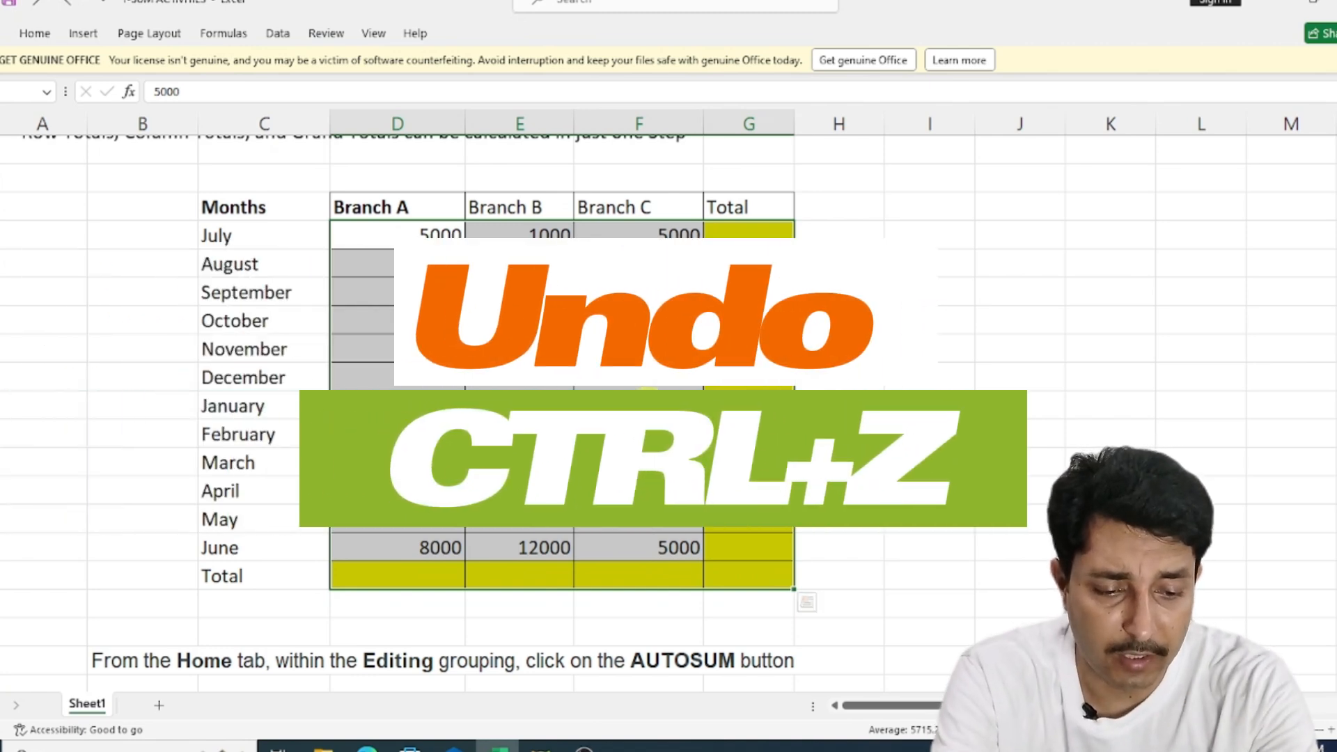
key("alt+equal")
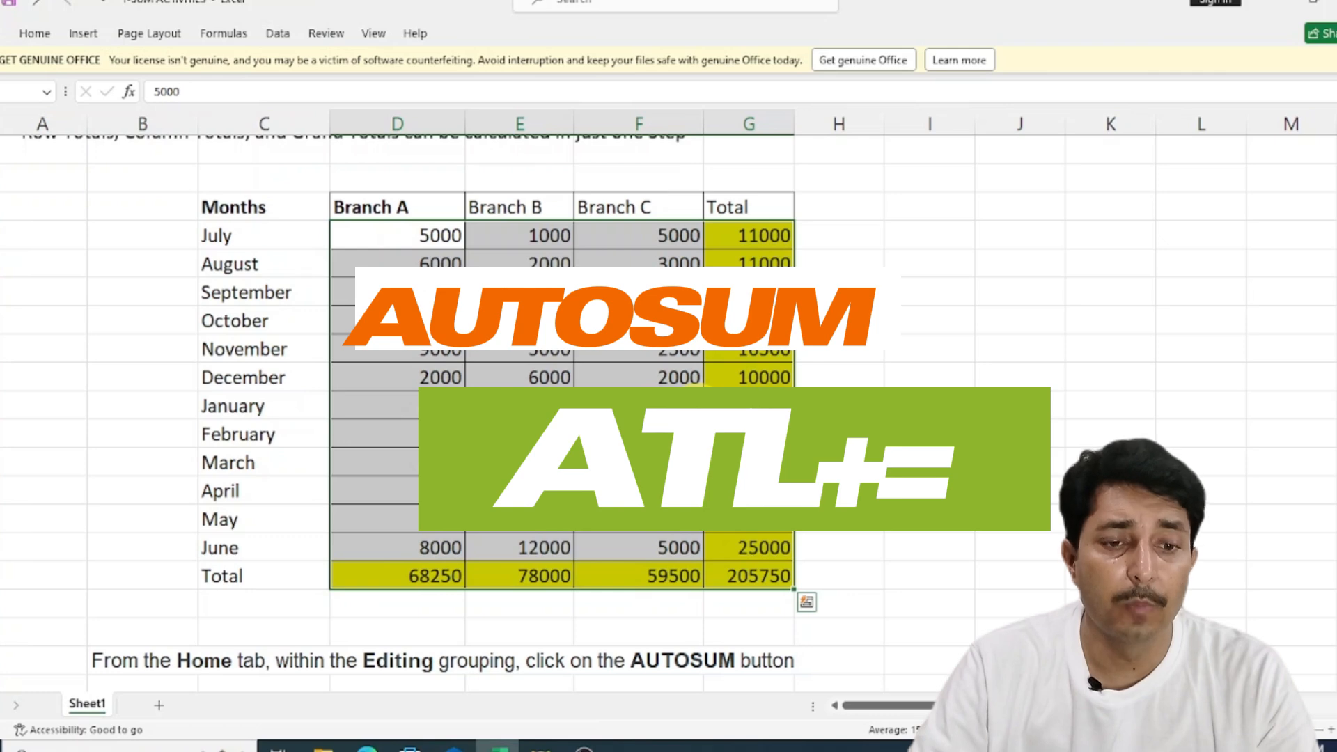
- Clear all the yellow Current Balance cells in the running total table
scroll(585, 381, "down", 6)
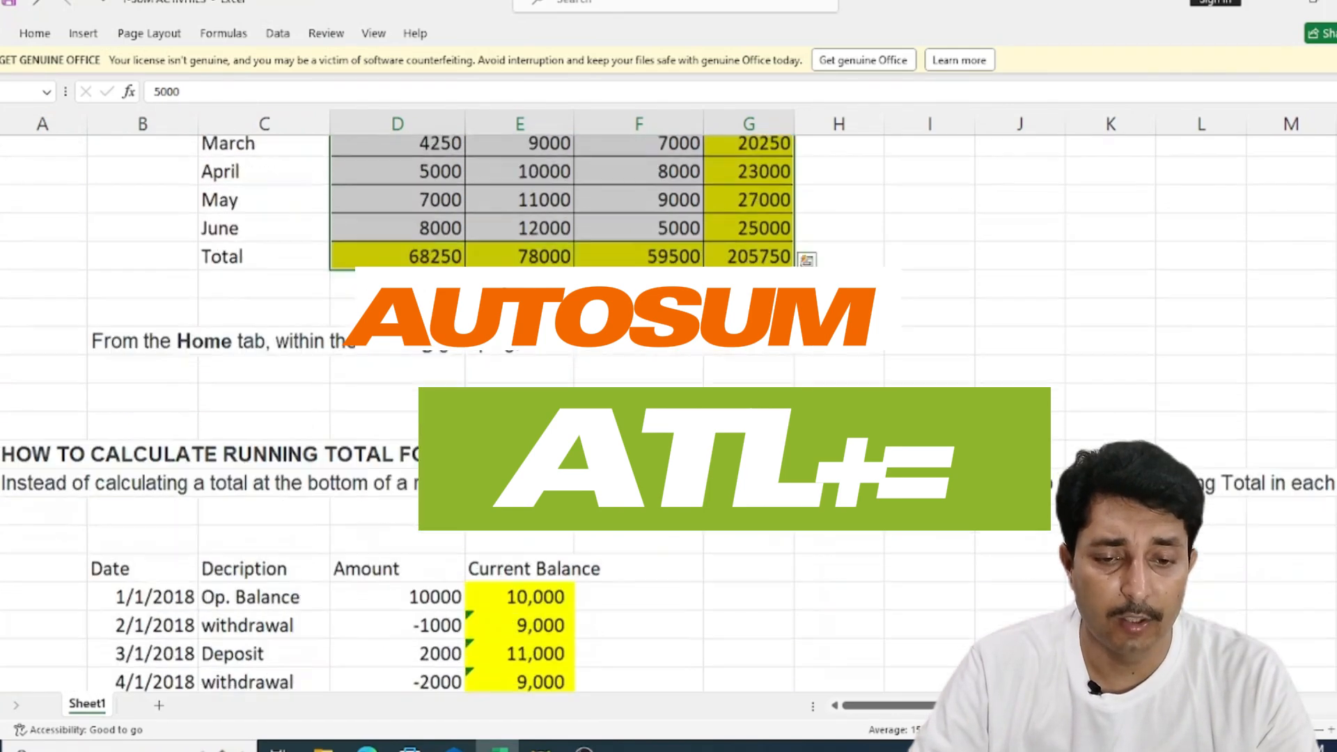
left_click(524, 390)
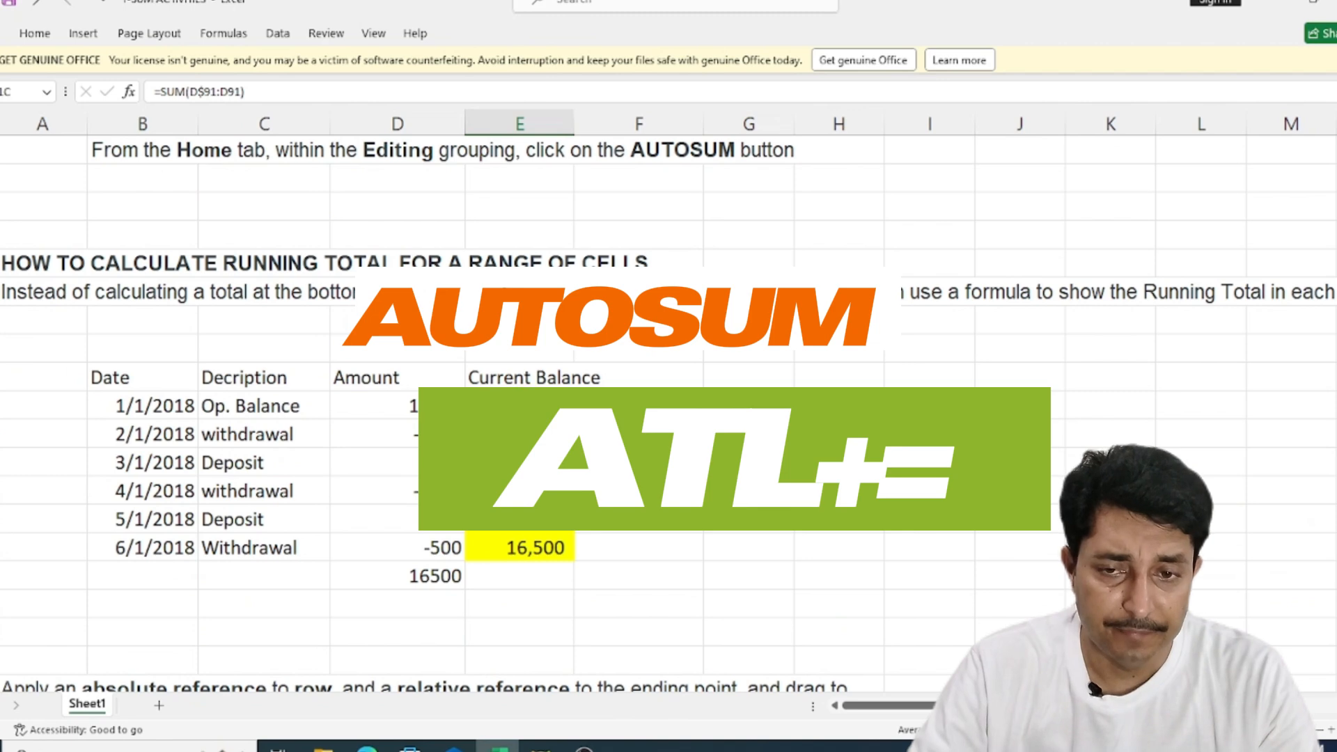
left_click_drag(535, 507, 540, 548)
key("Delete")
left_click(712, 490)
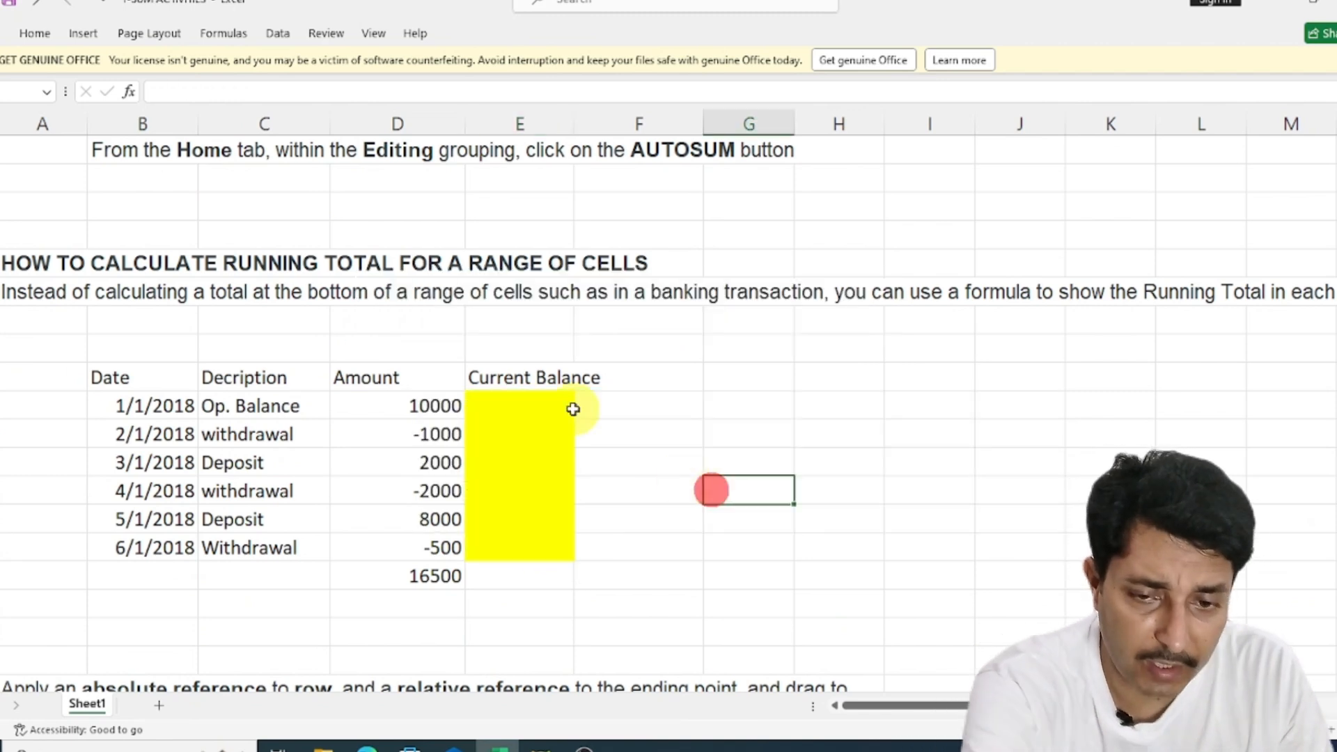
- Examine the opening balance, withdrawal and deposit rows with their amounts in the running total table
left_click(560, 408)
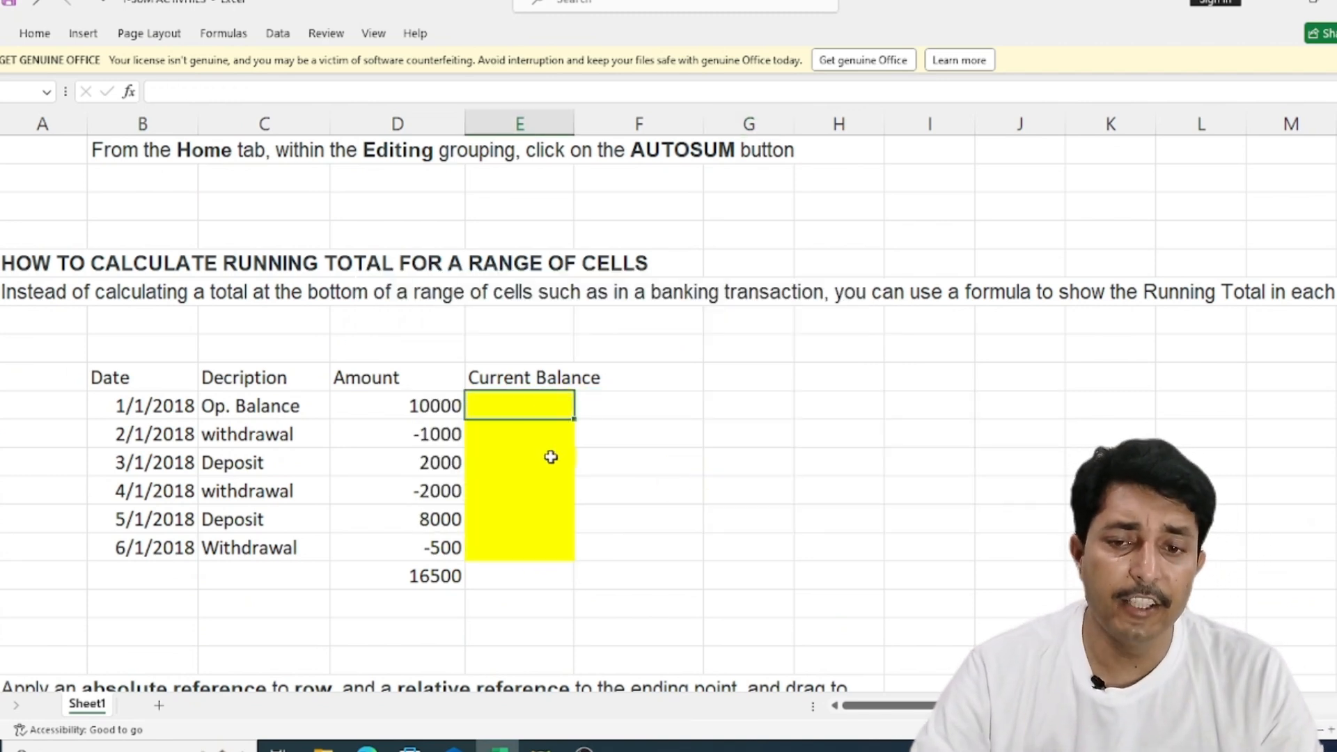
left_click(271, 411)
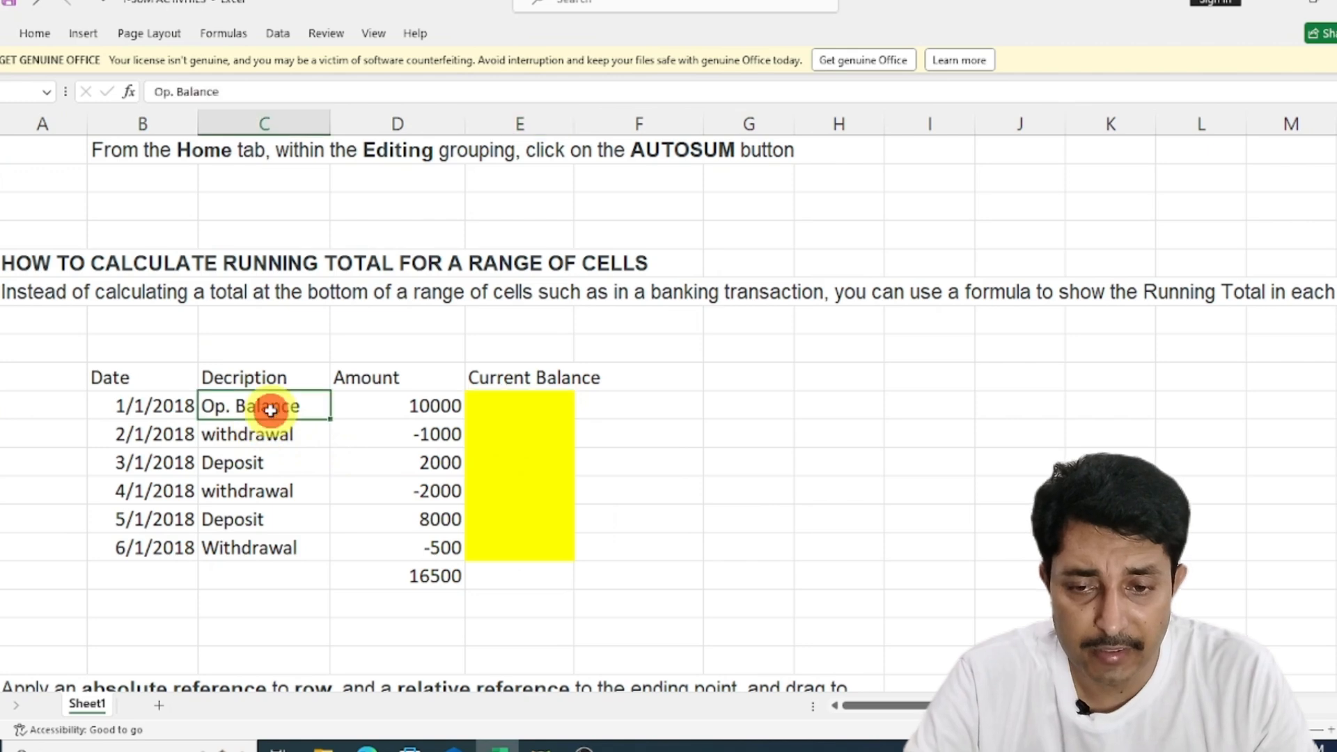
left_click(263, 435)
left_click(265, 464)
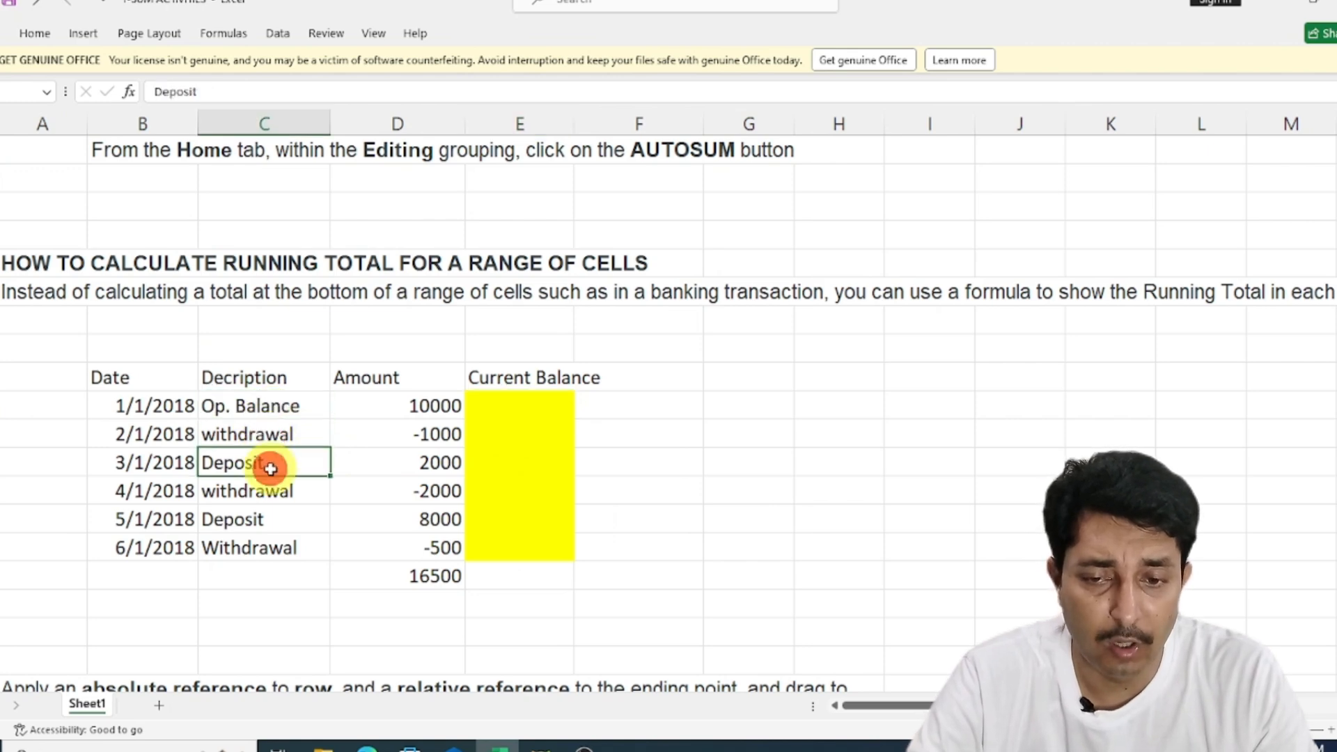
left_click(275, 492)
left_click(282, 520)
left_click(282, 550)
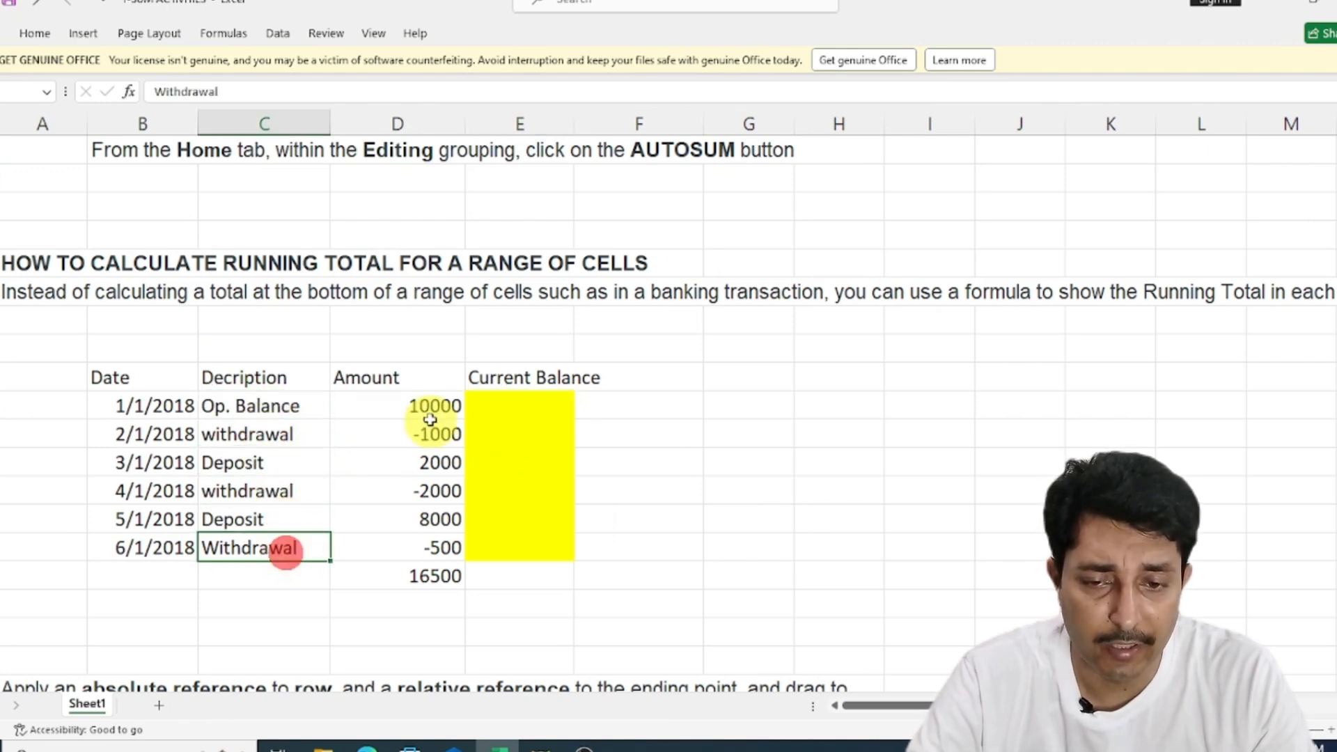
left_click(432, 411)
left_click(432, 437)
left_click(432, 461)
left_click(427, 518)
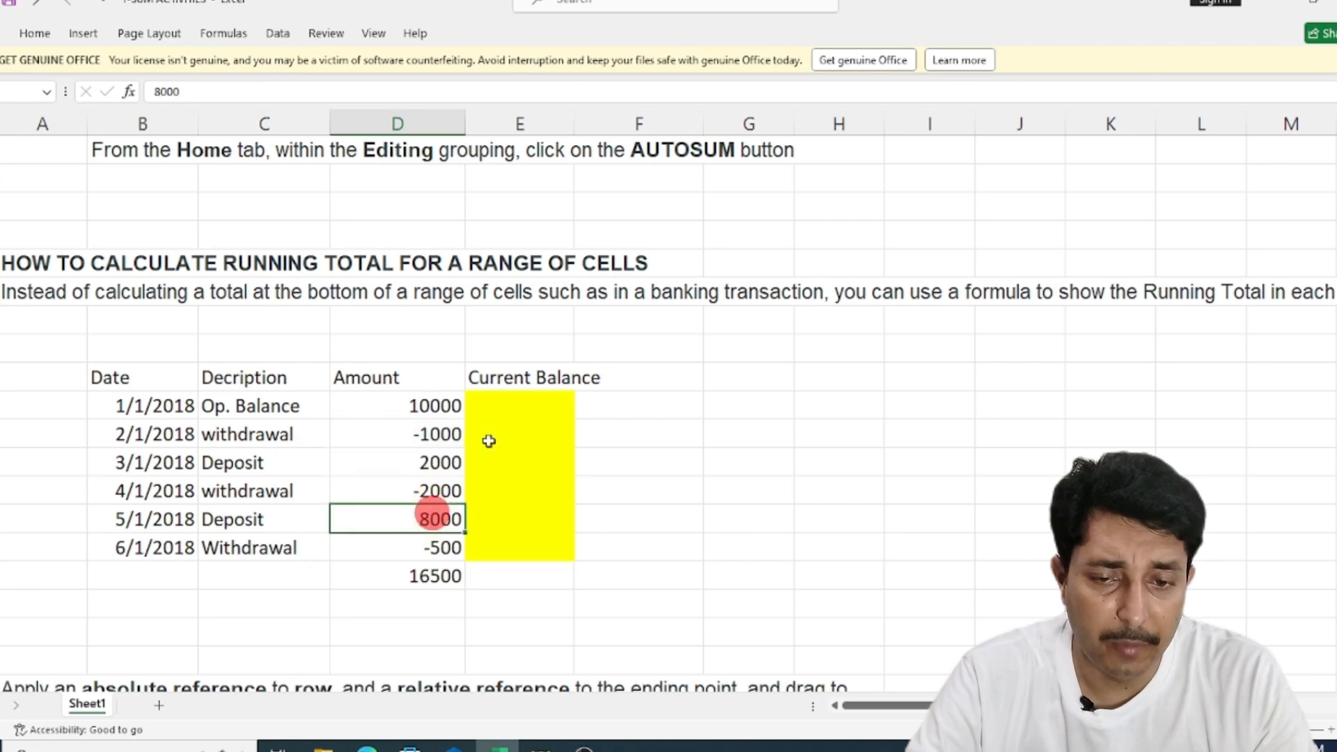
- Enter =sum(D91:D91) in the Current Balance cell of the Op. Balance row
left_click(507, 406)
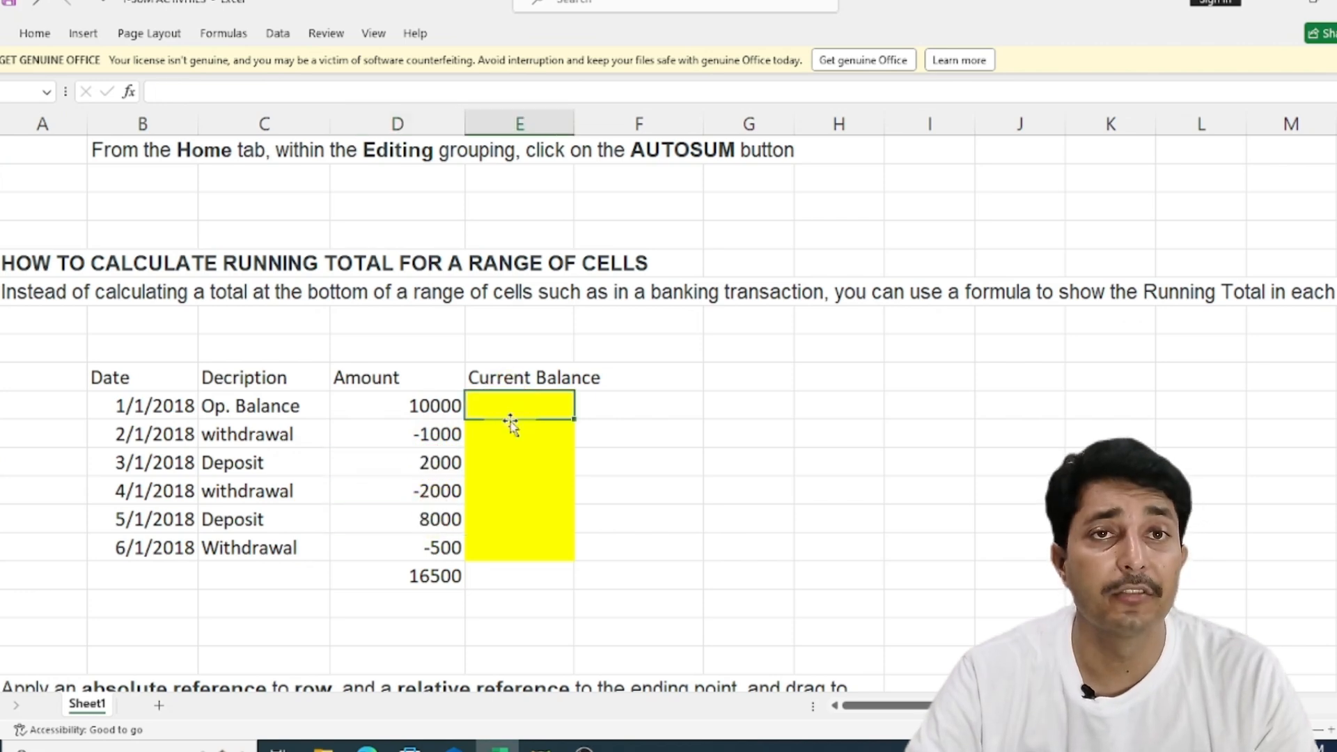
type("sum")
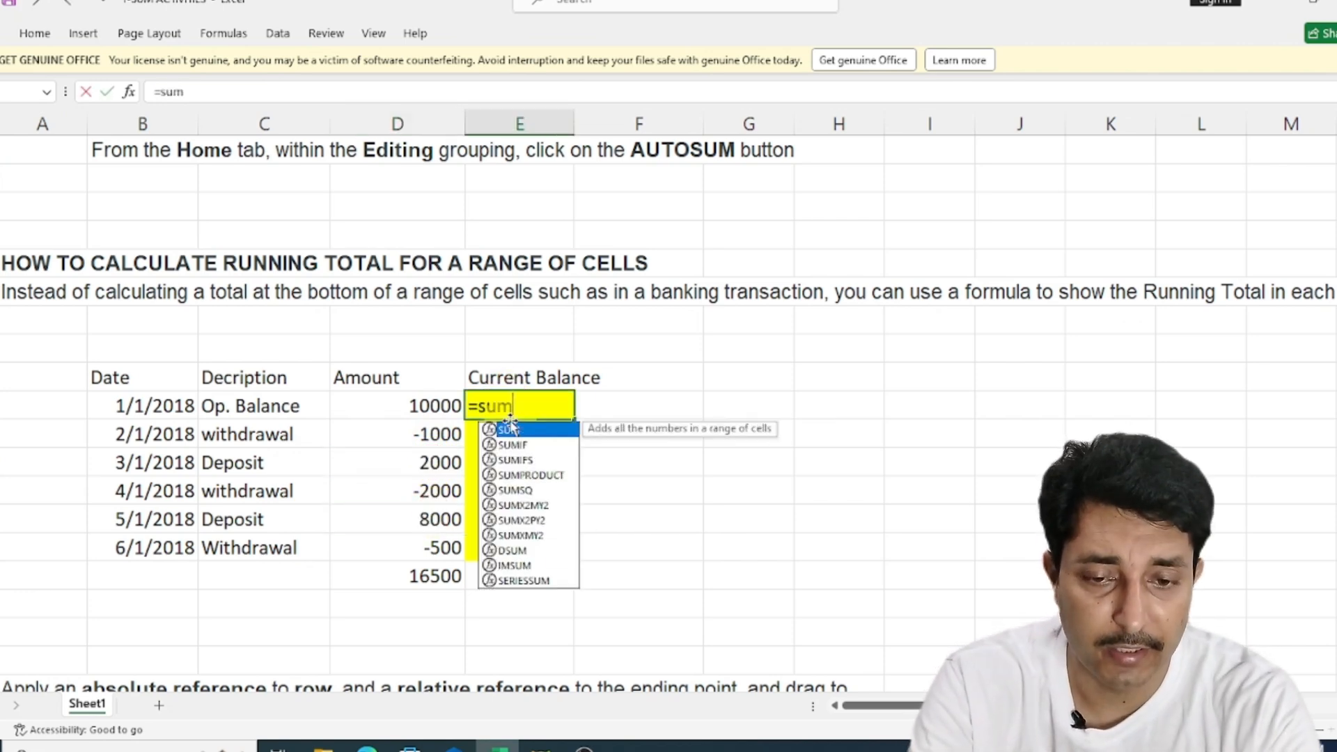
type("(")
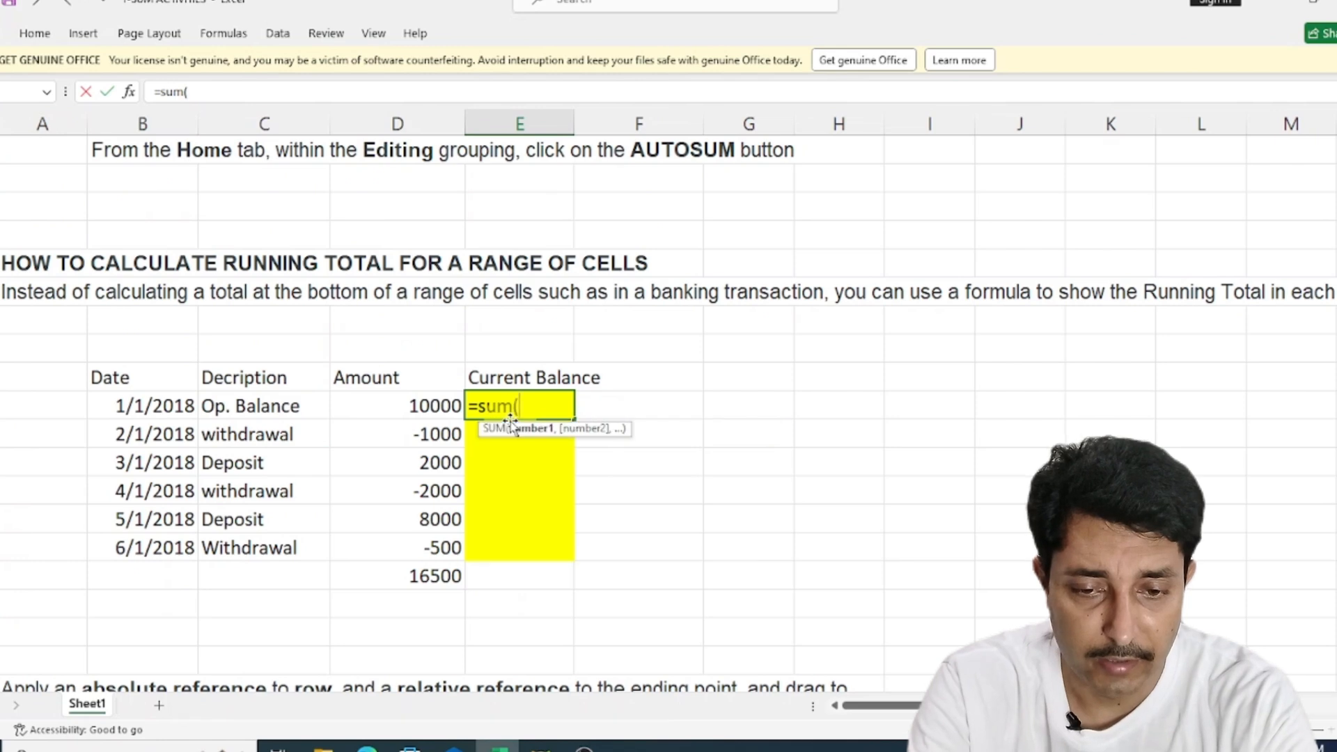
left_click(390, 405)
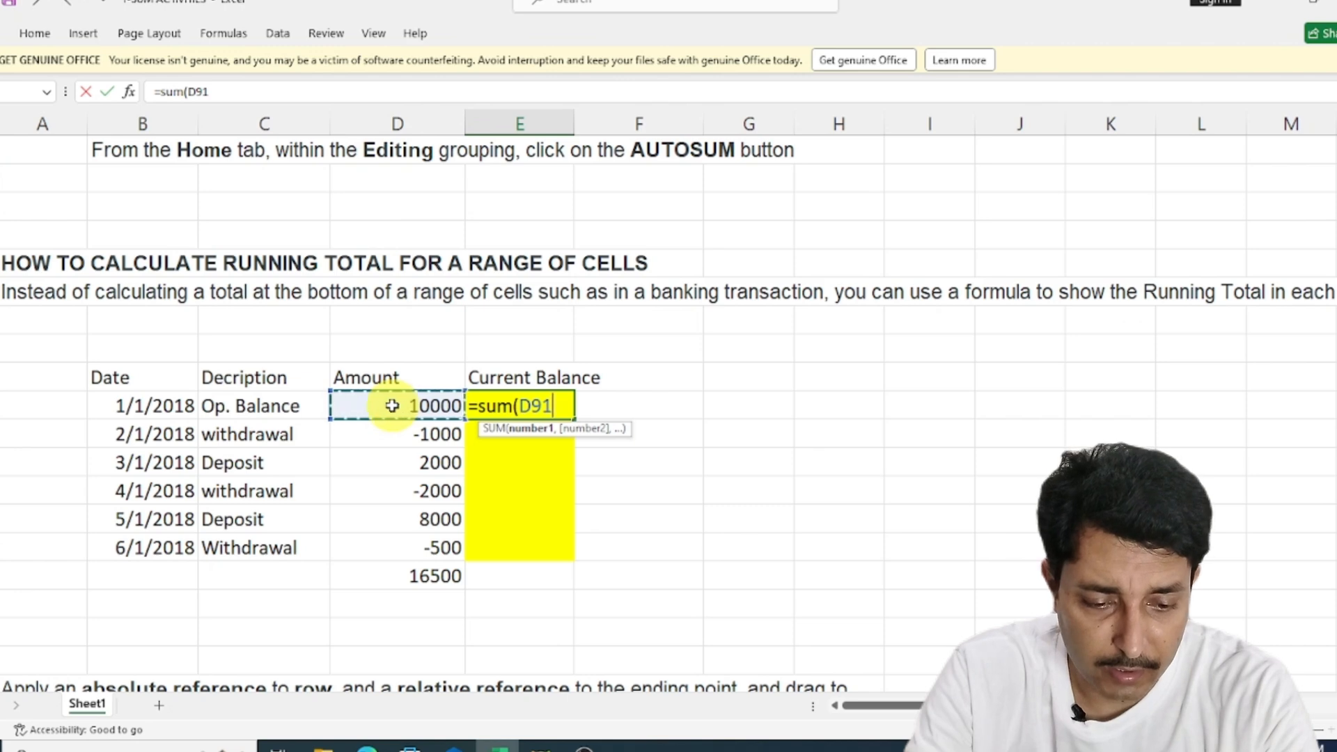
key("F8")
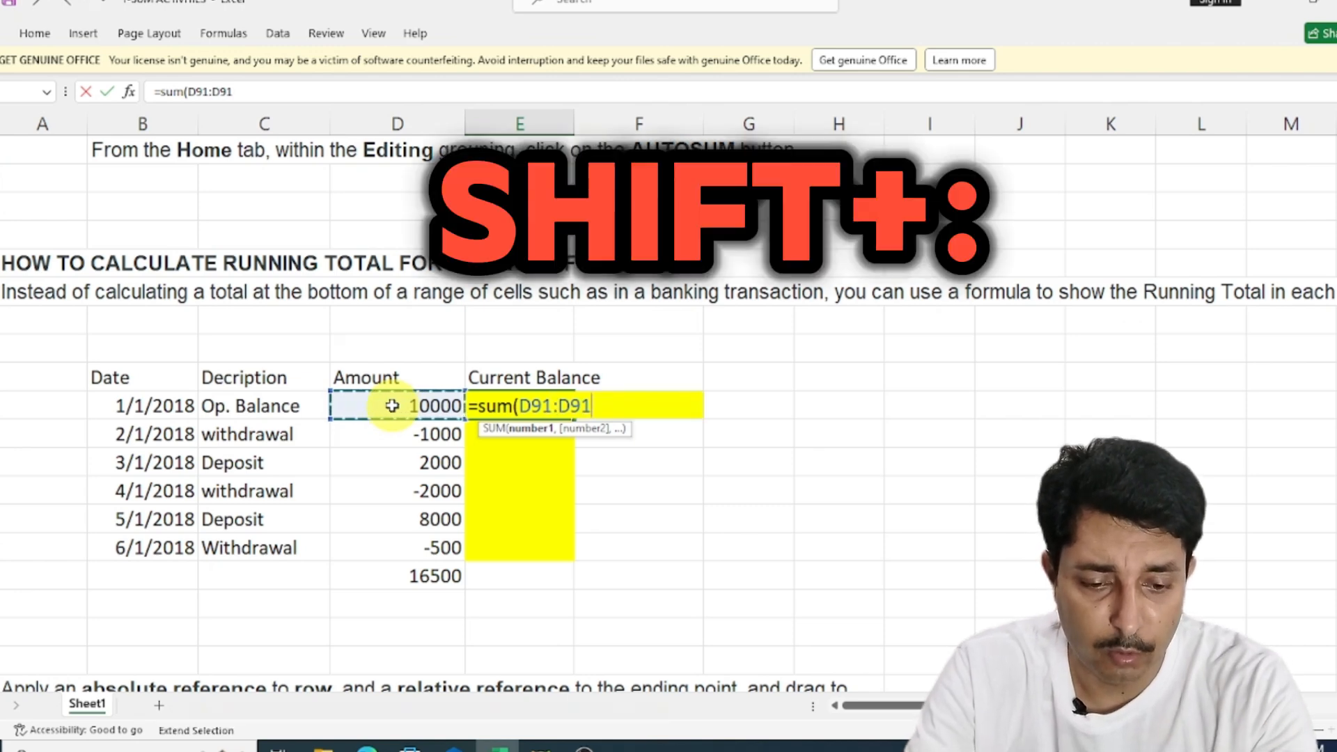
type(")")
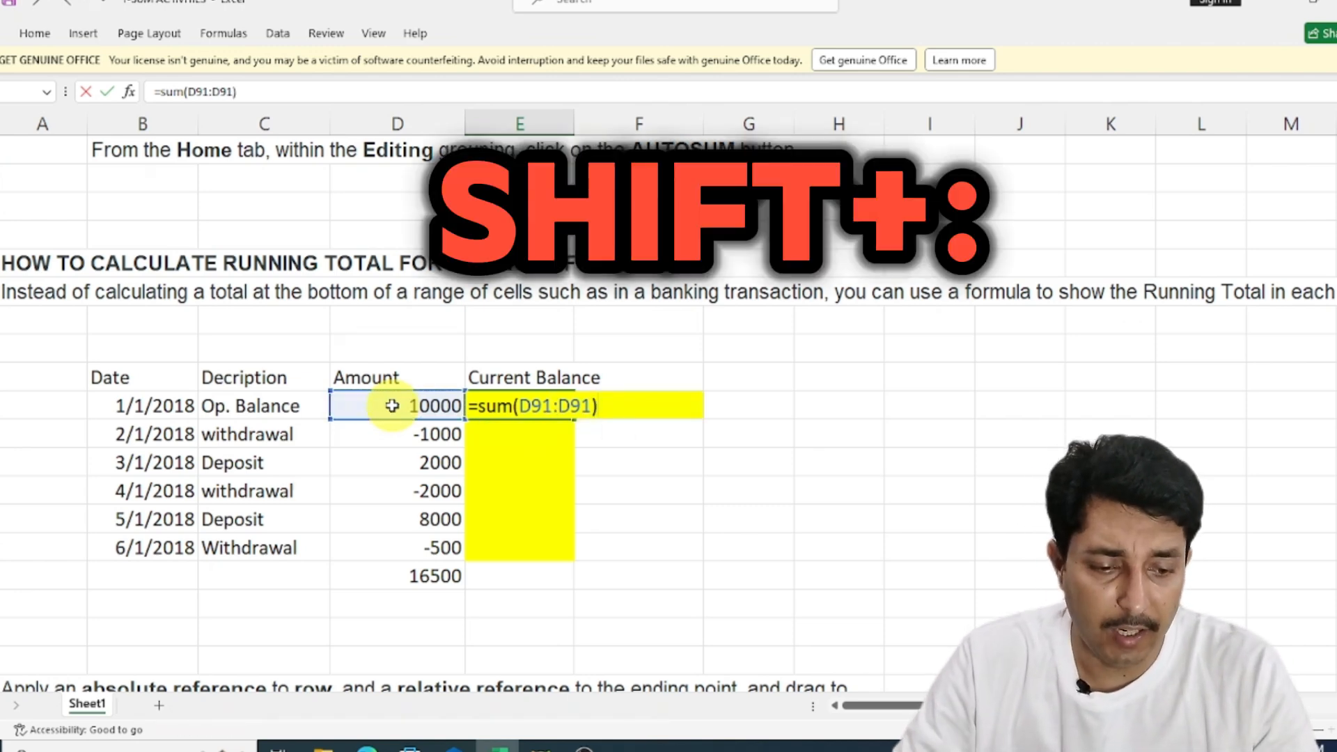
key("Return")
- Fill the relative =SUM(D91:D91) formula down the Current Balance column to the 6/1/2018 row
left_click(545, 406)
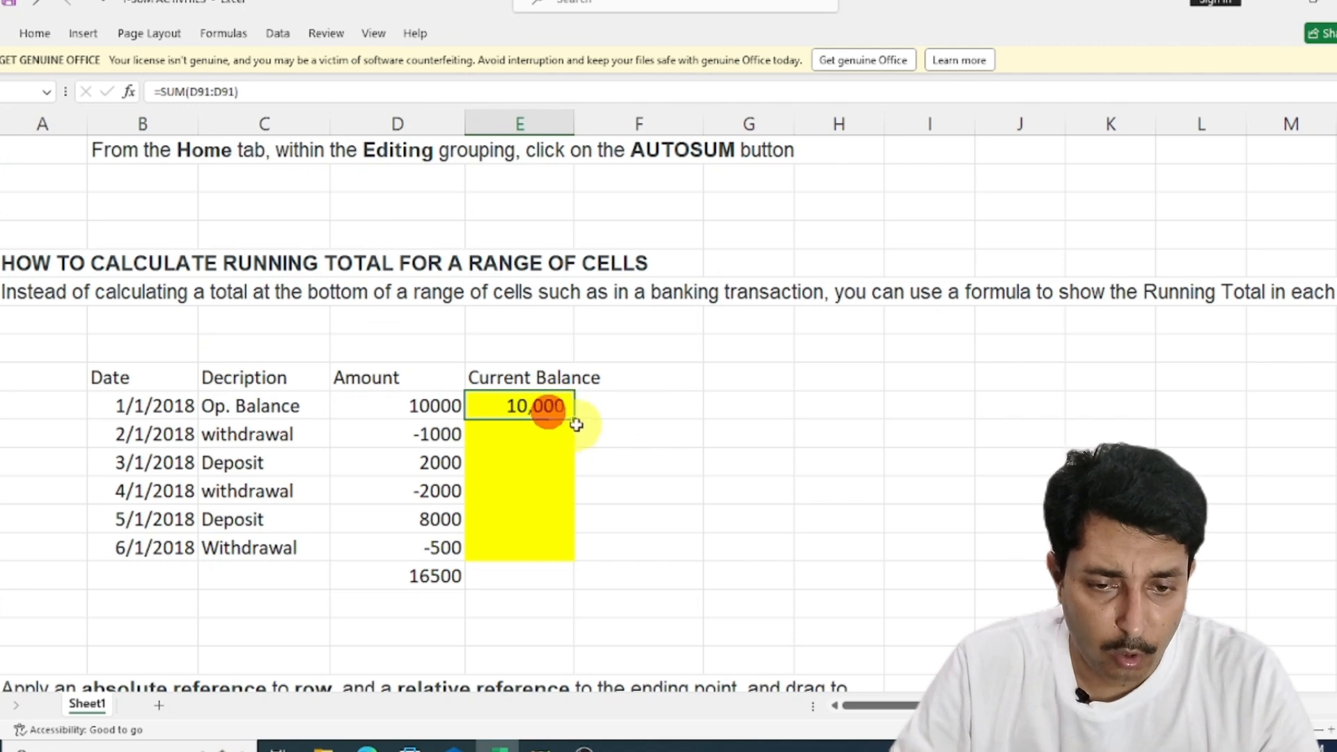
left_click_drag(576, 421, 571, 557)
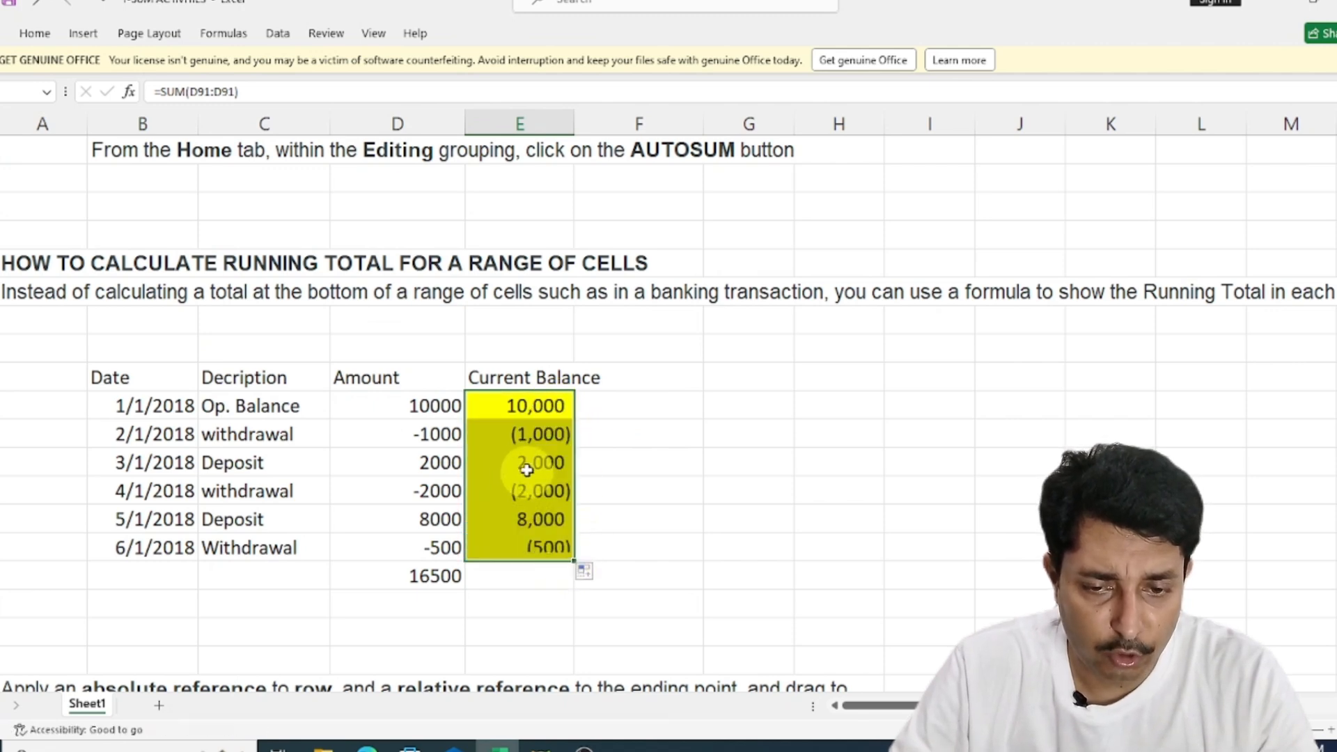
left_click(487, 426)
left_click(424, 398)
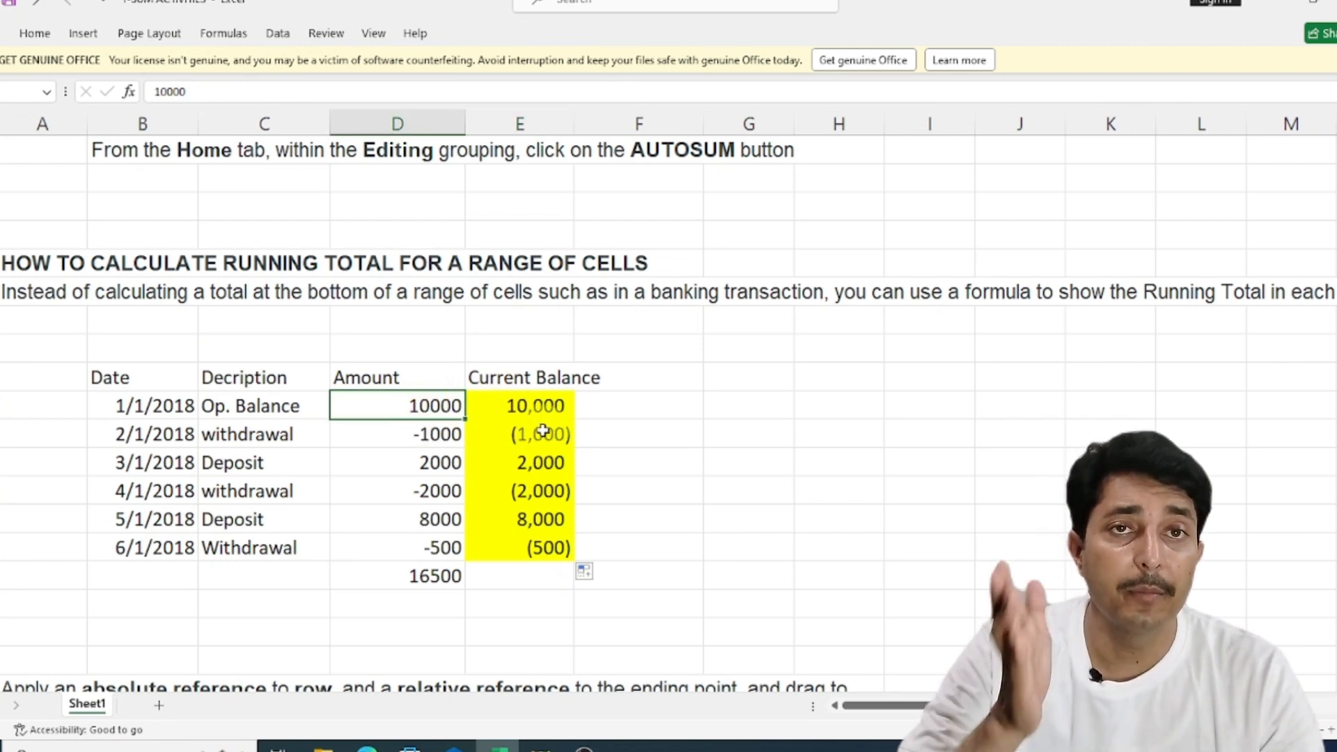
- Change the opening Current Balance formula to =SUM($D$91:D91) and fill it down to the 6/1/2018 row
double_click(533, 406)
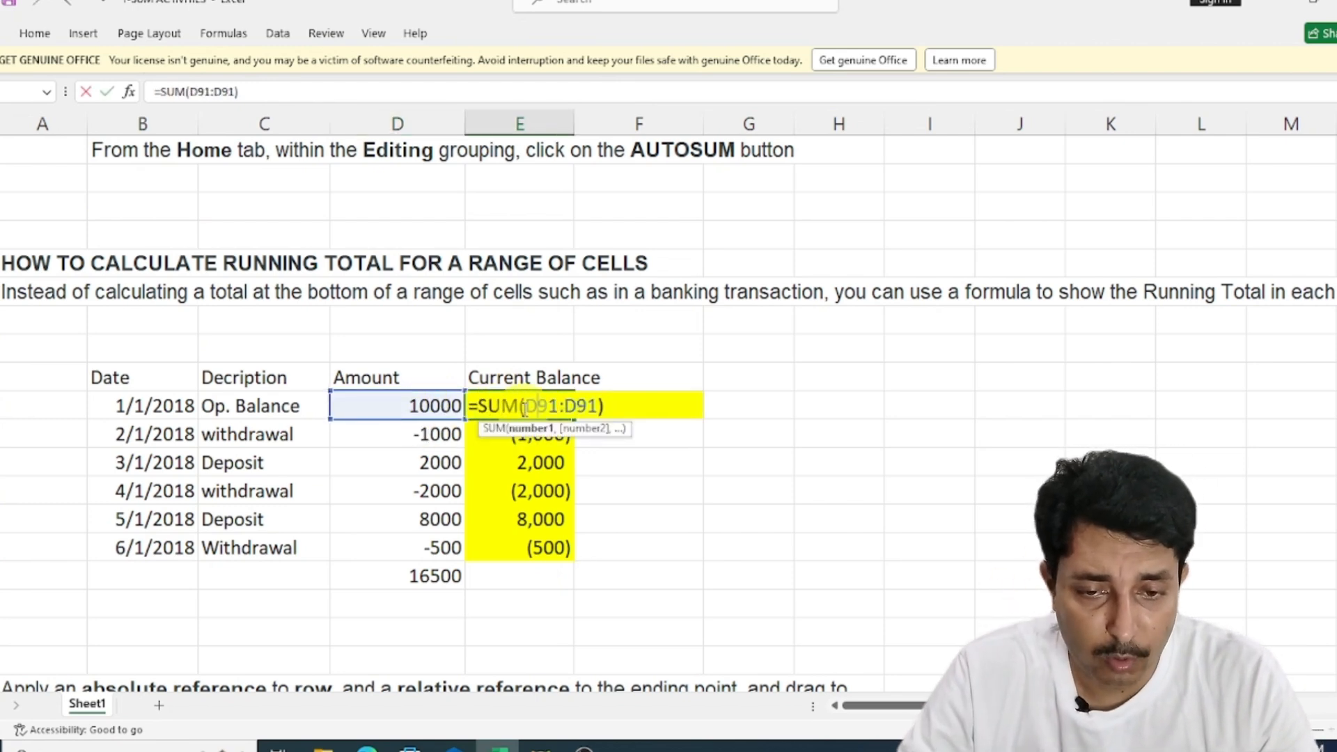
left_click_drag(527, 407, 550, 408)
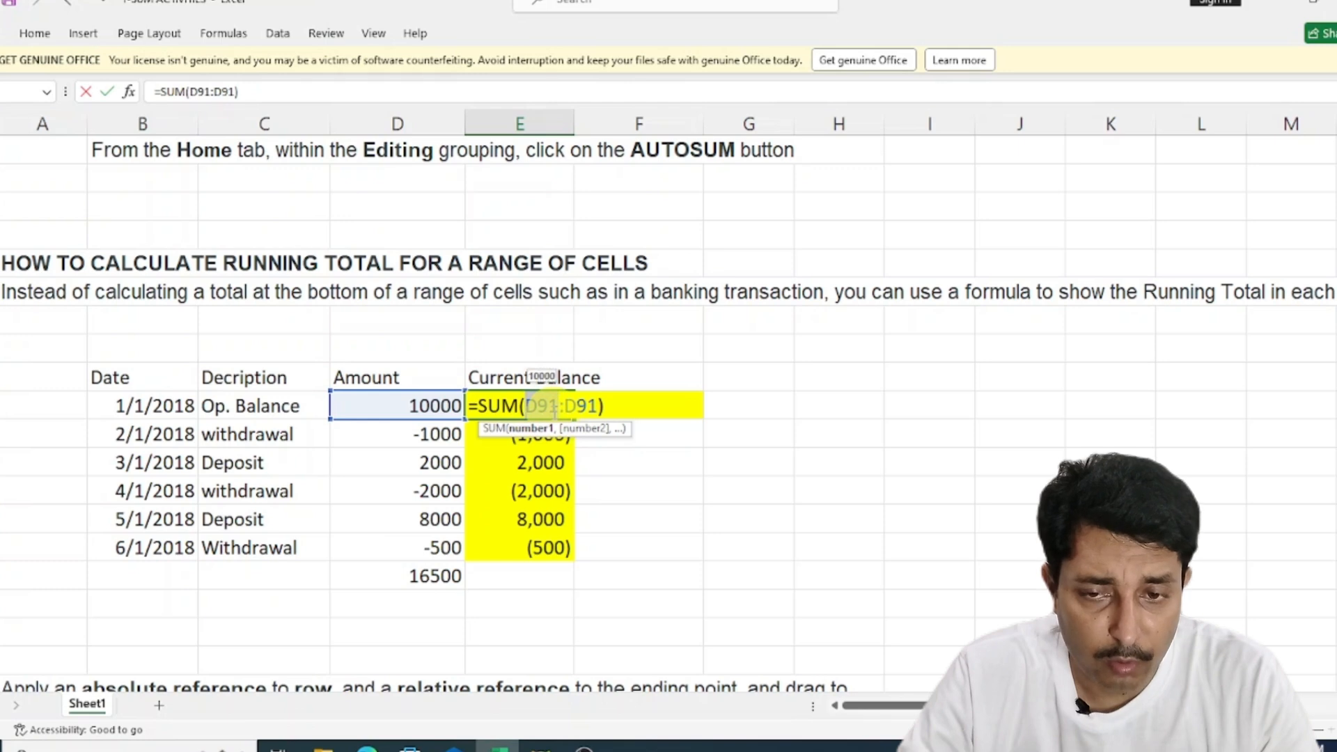
key("F4")
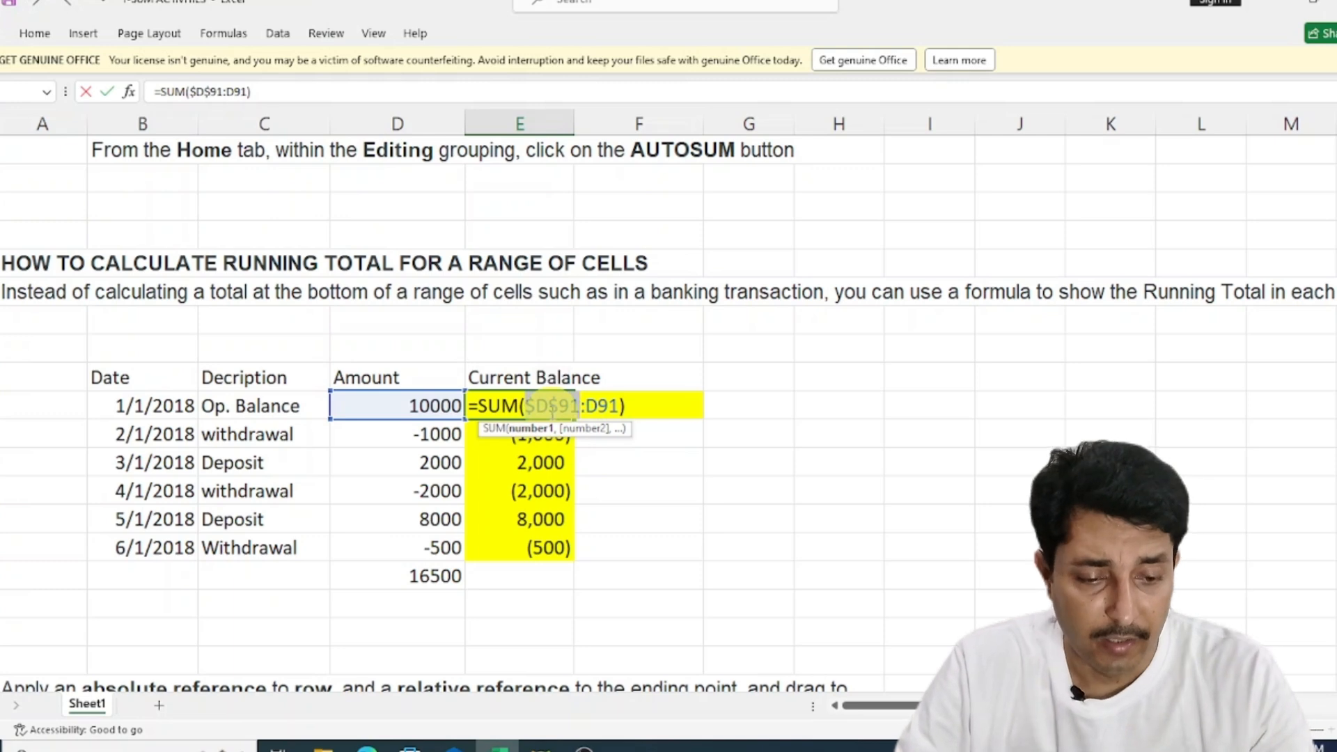
key("Return")
left_click(519, 406)
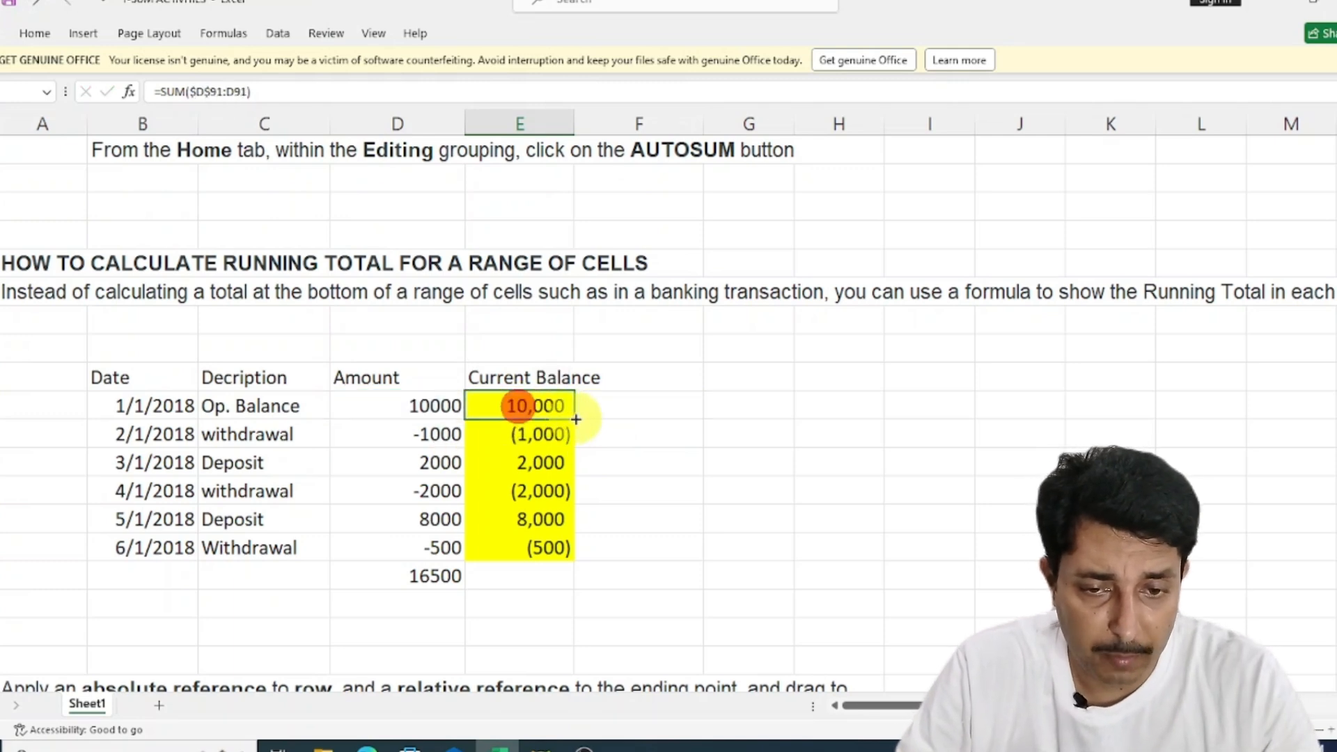
left_click_drag(574, 419, 577, 555)
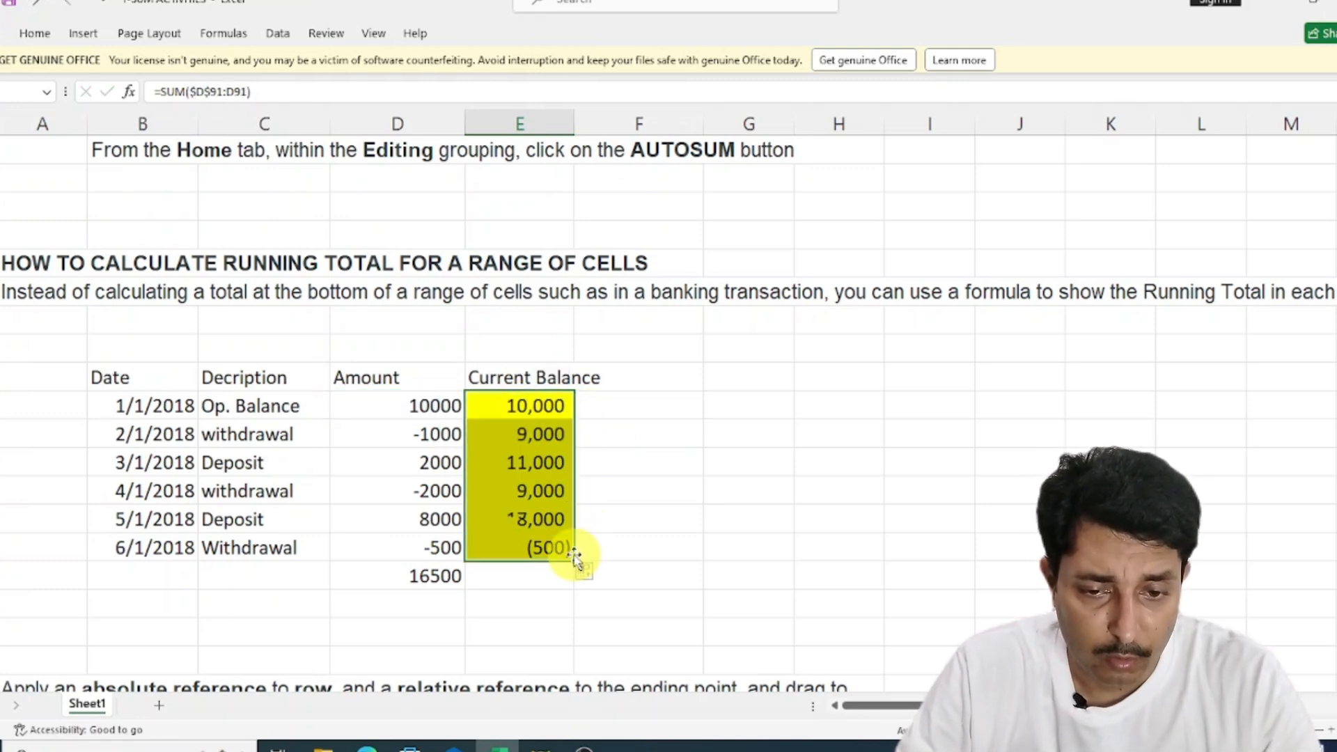
- Compare the amounts of the first three transactions with their running balances and formulas
left_click(546, 403)
left_click(423, 404)
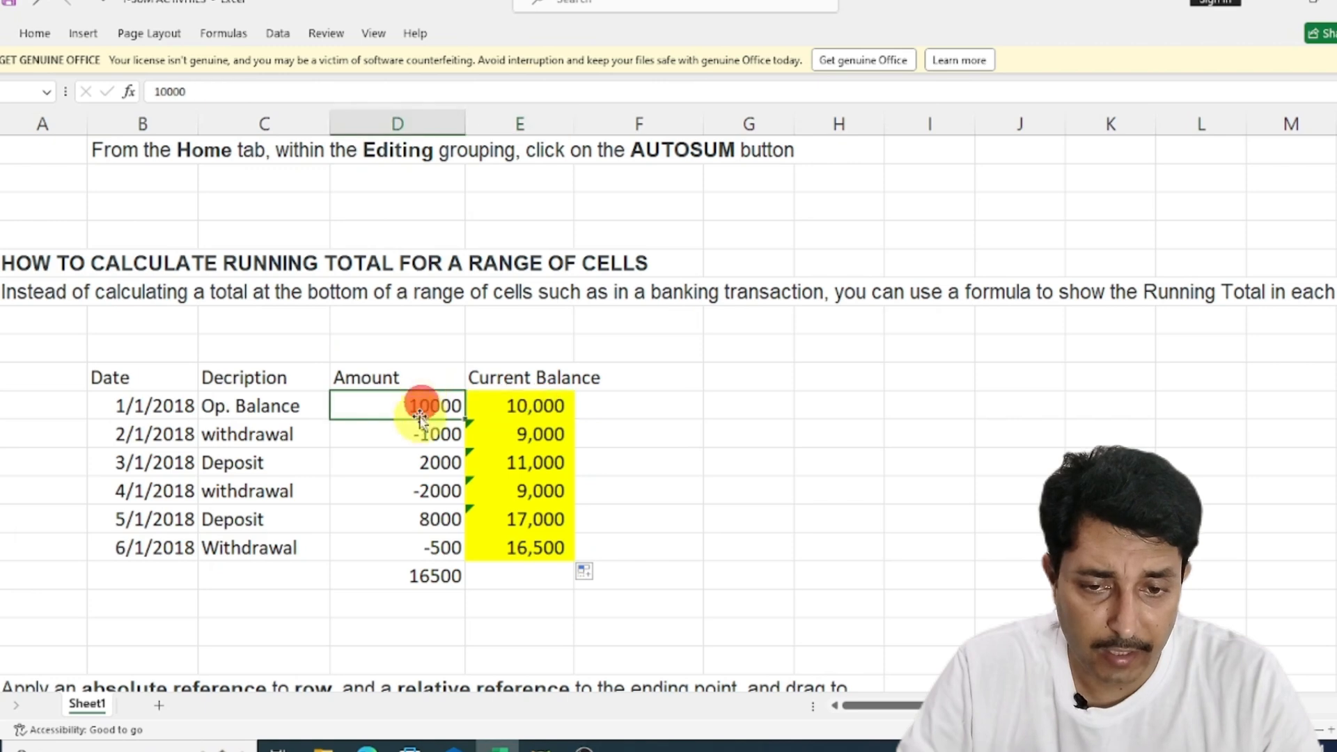
left_click(420, 433)
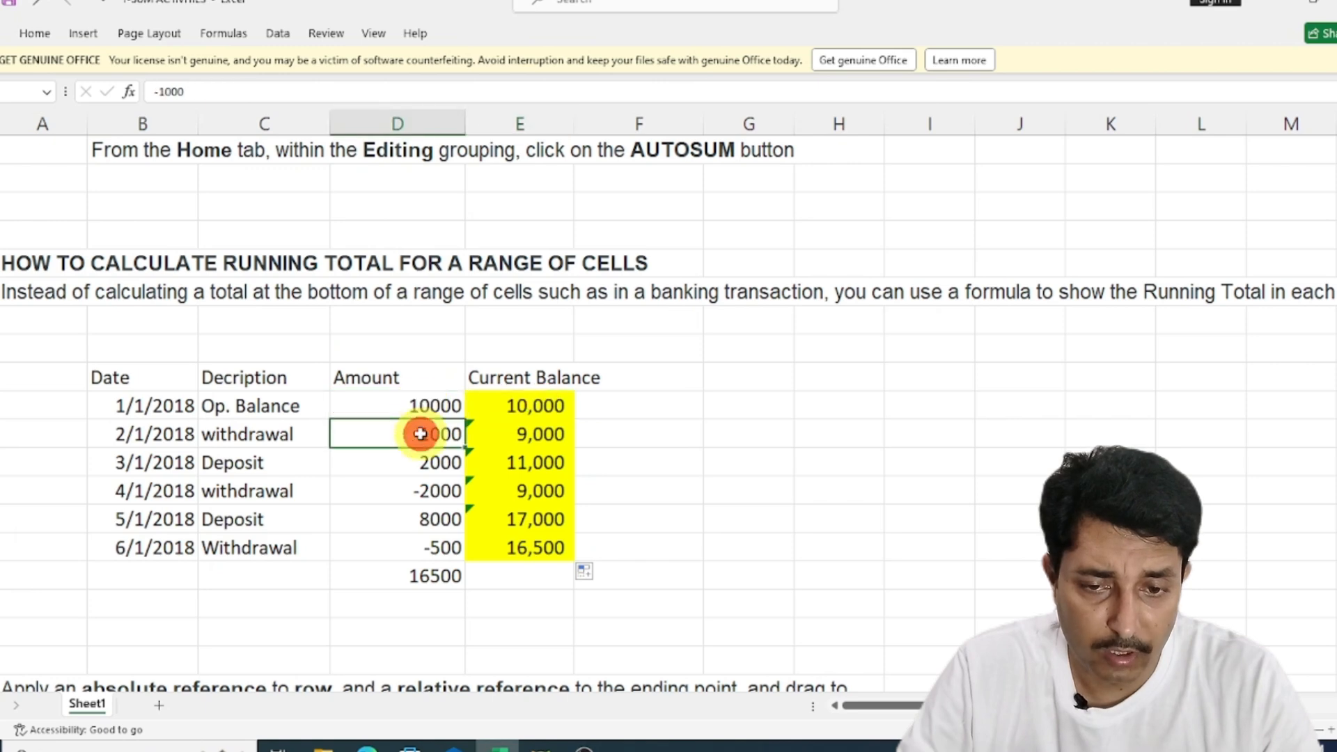
left_click(512, 436)
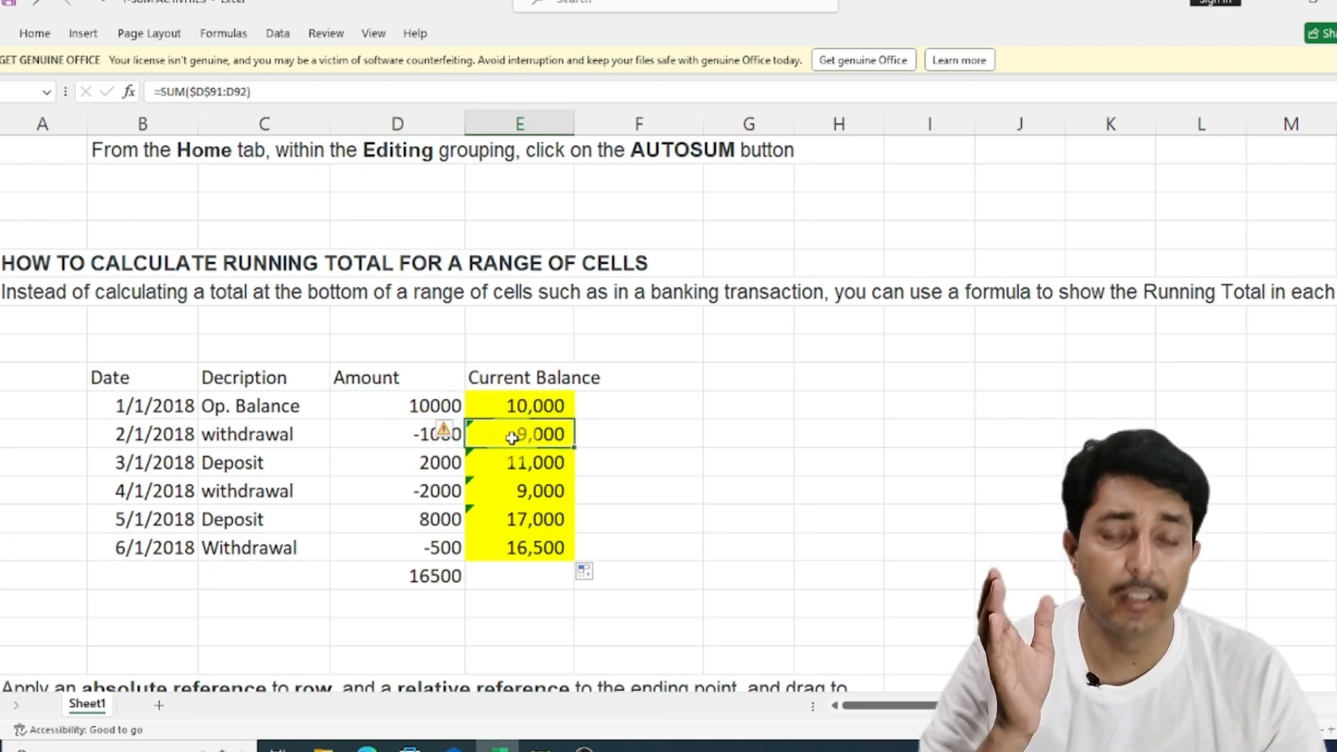
left_click(548, 463)
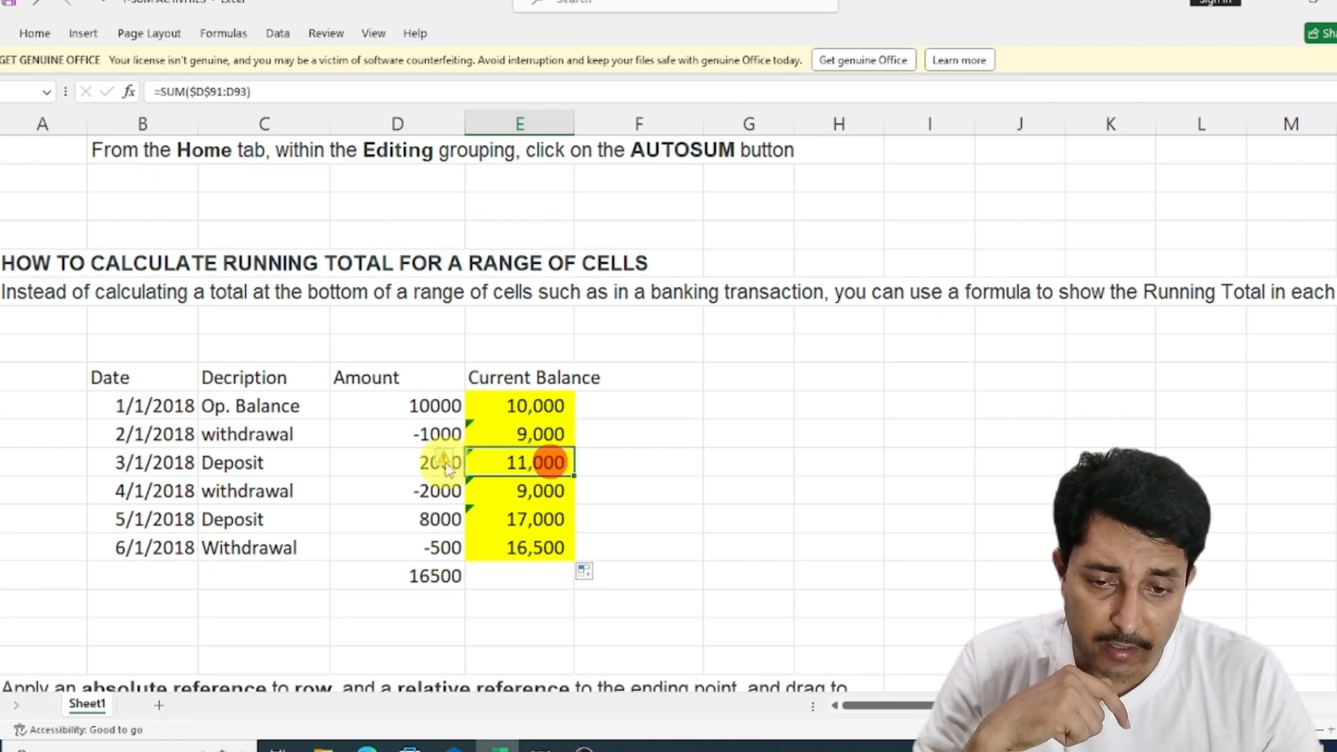
left_click(402, 464)
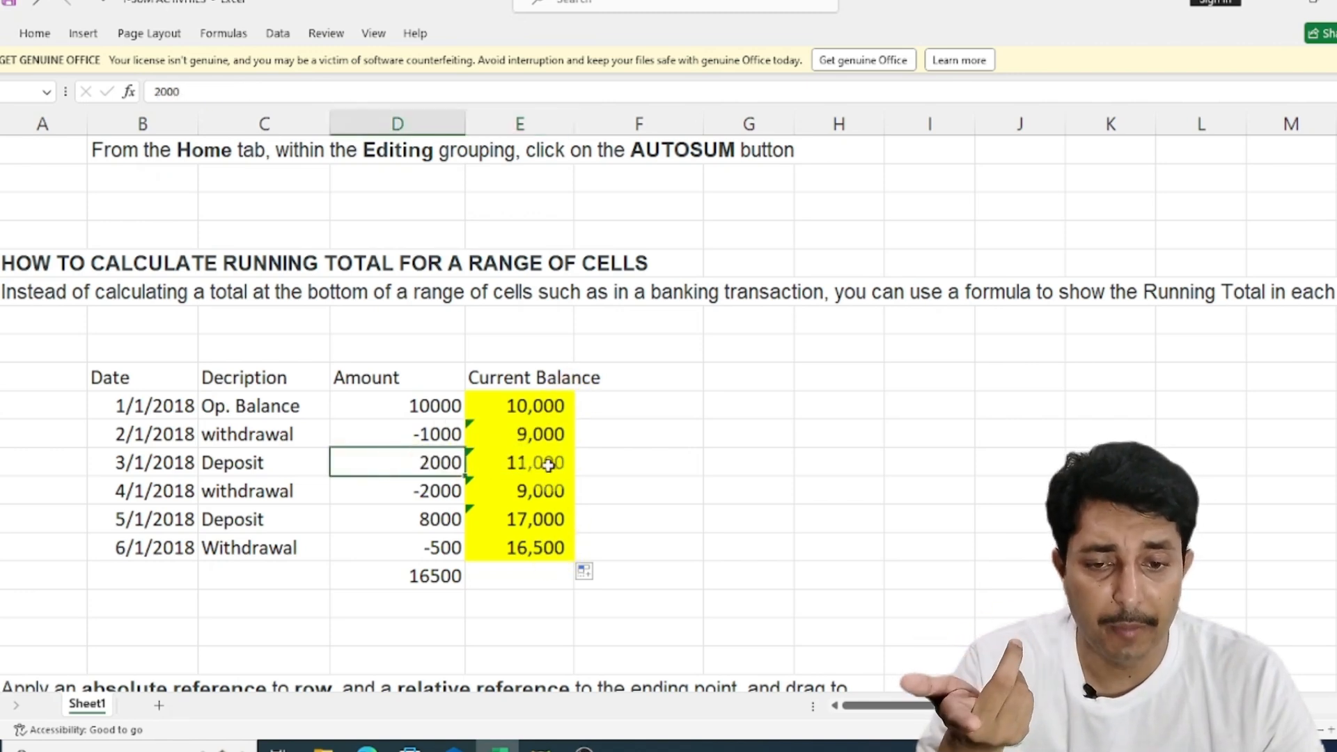
left_click(543, 424)
left_click(525, 405)
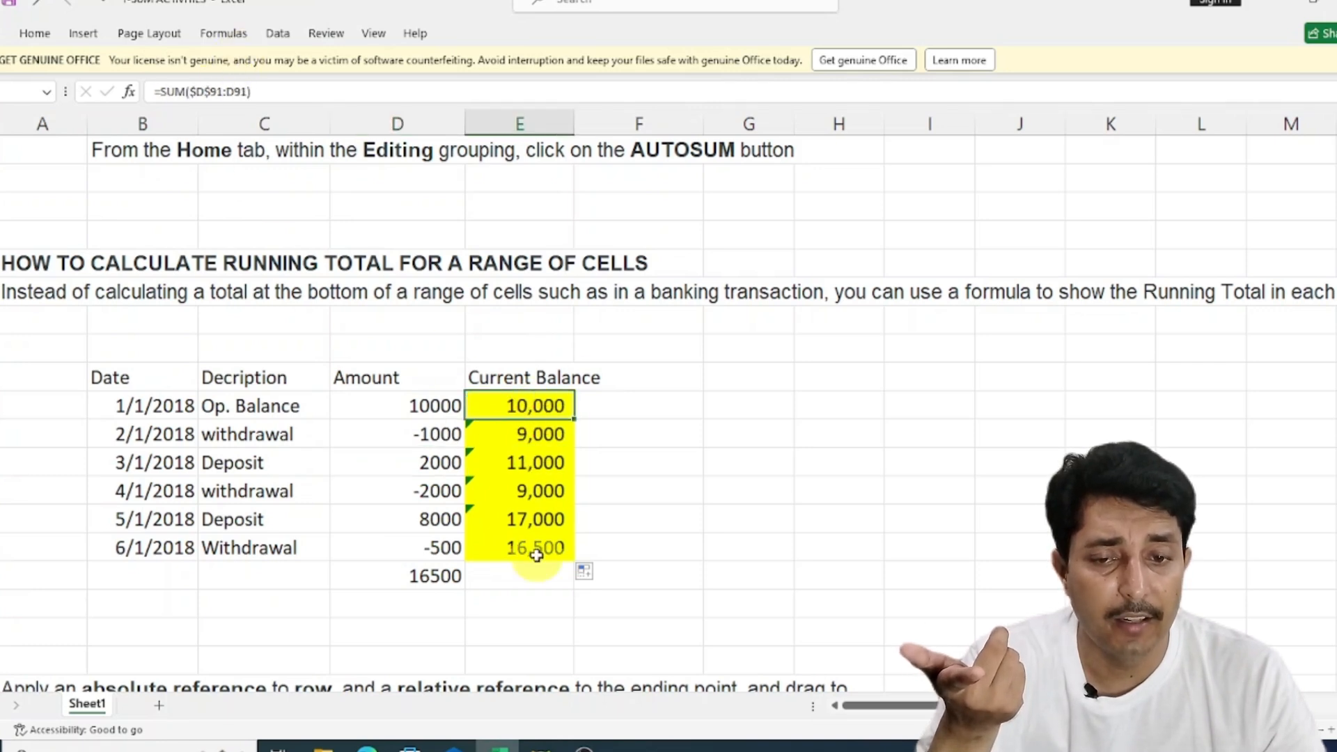
- Inspect the 5/1/2018 balance formula, compare the final balance with the Amount total, and check the balance for 3/1/2018
left_click(535, 517)
double_click(535, 516)
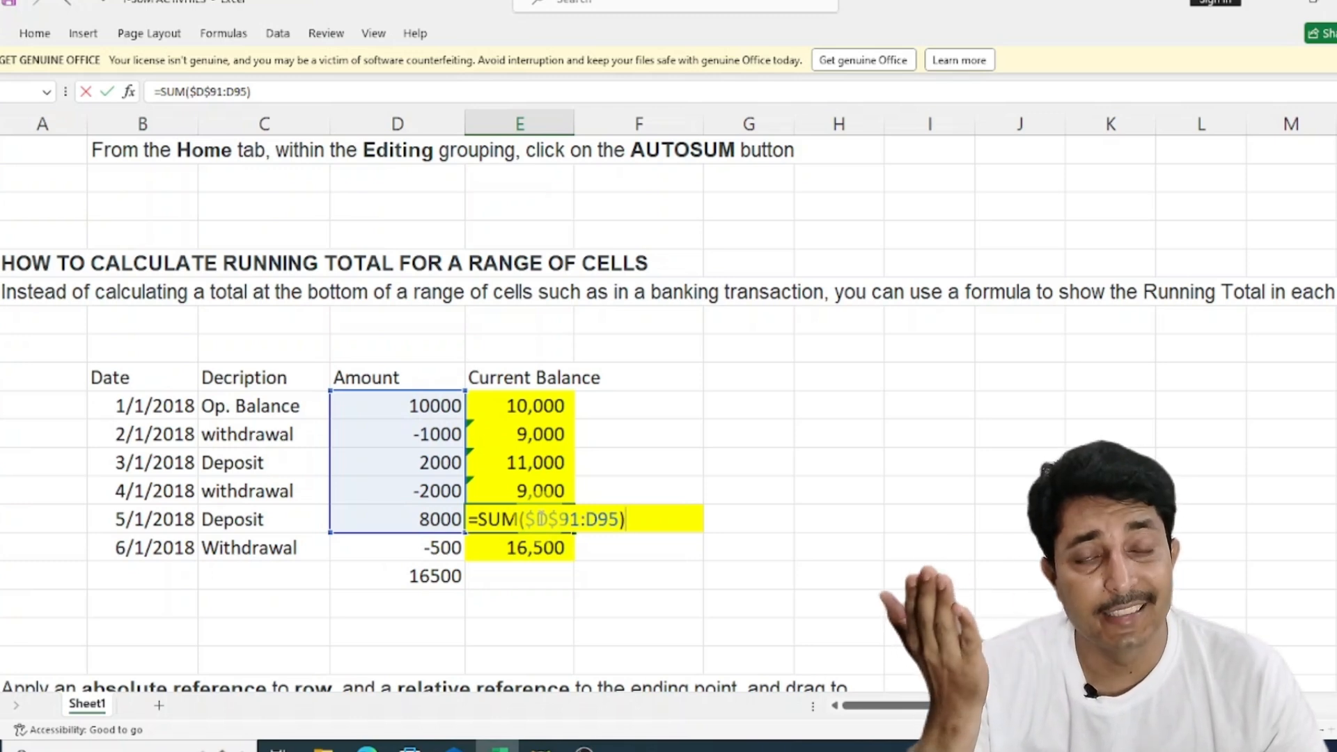
key("Return")
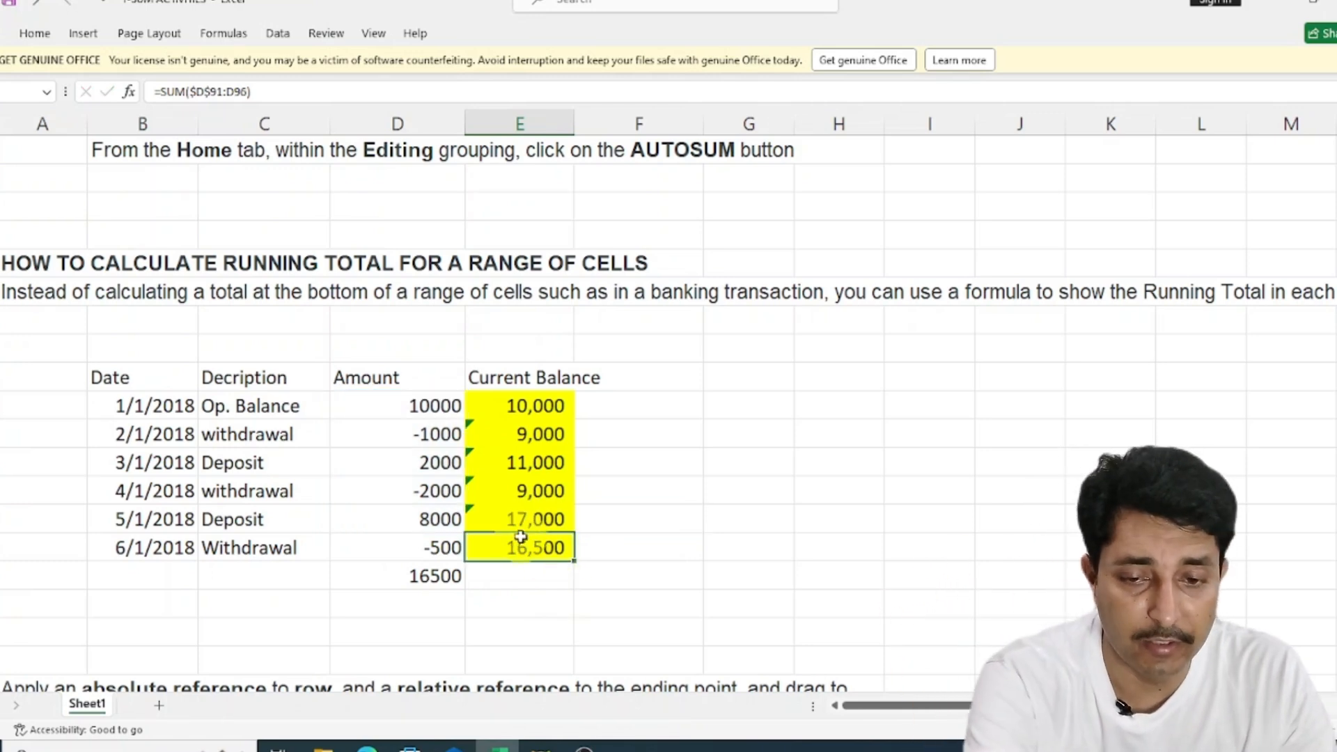
left_click(462, 577)
left_click(547, 552)
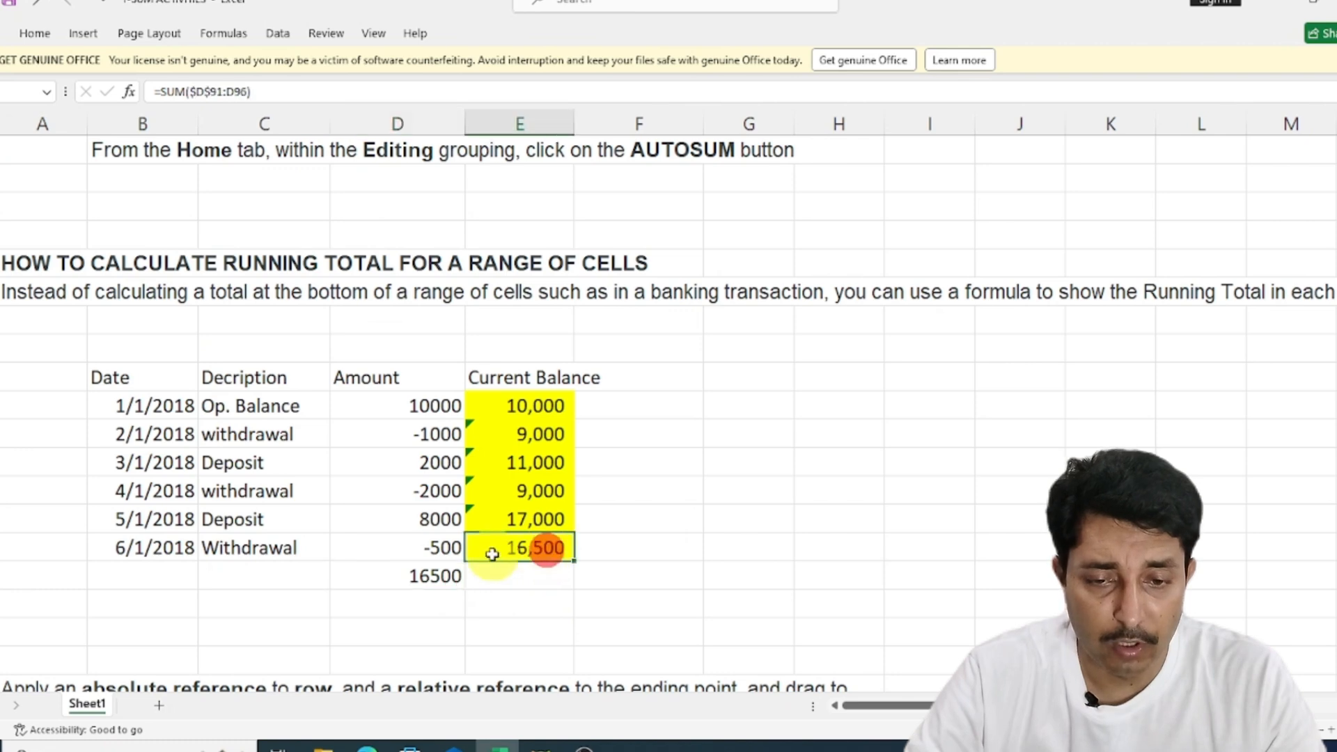
left_click(110, 495)
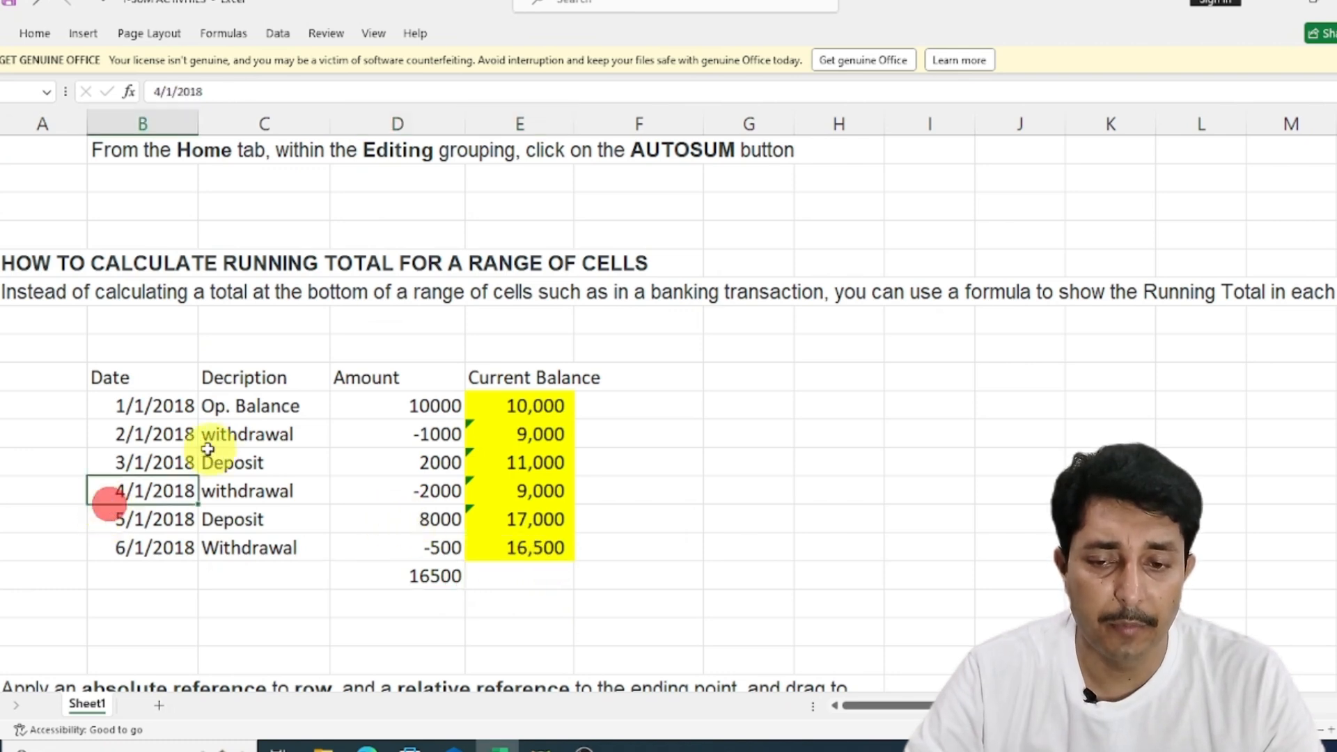
left_click(132, 462)
left_click(527, 465)
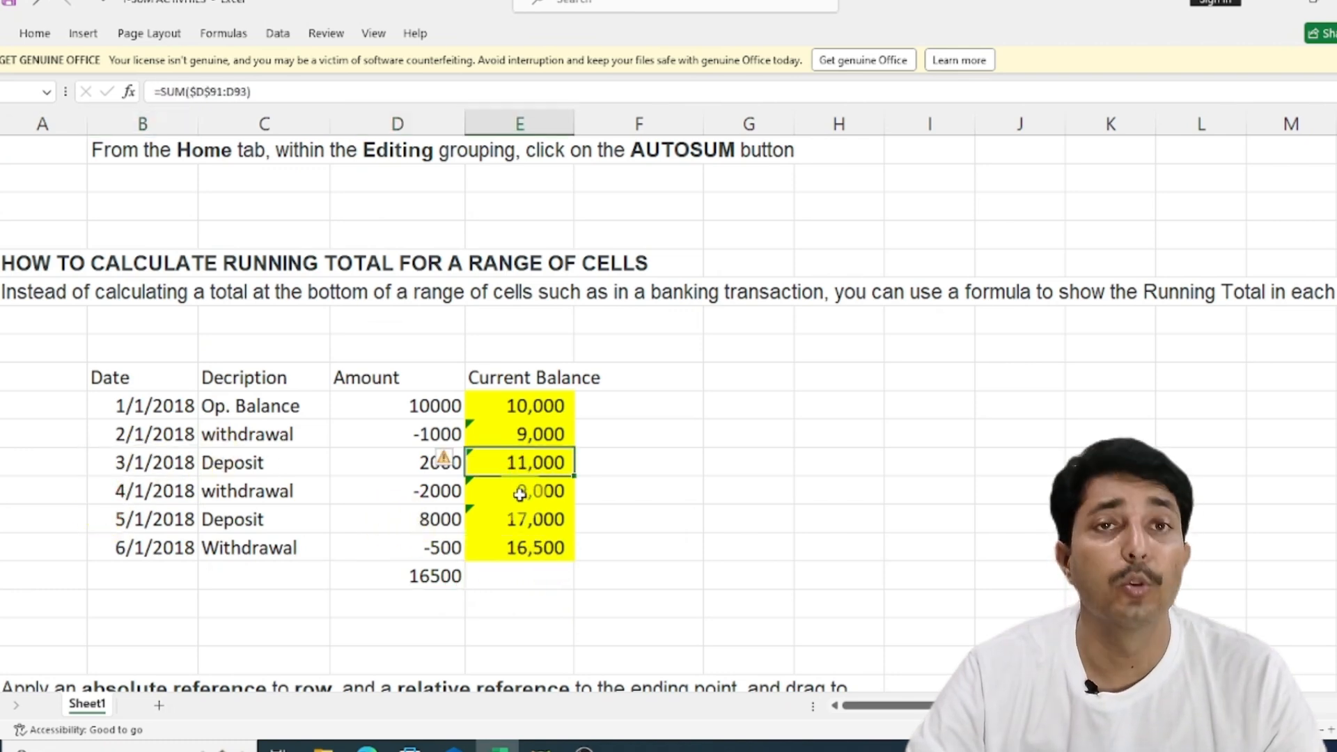
- Go to the SUMIF exercise and clear the existing total beside Deposit below the transaction table
scroll(520, 494, "down", 8)
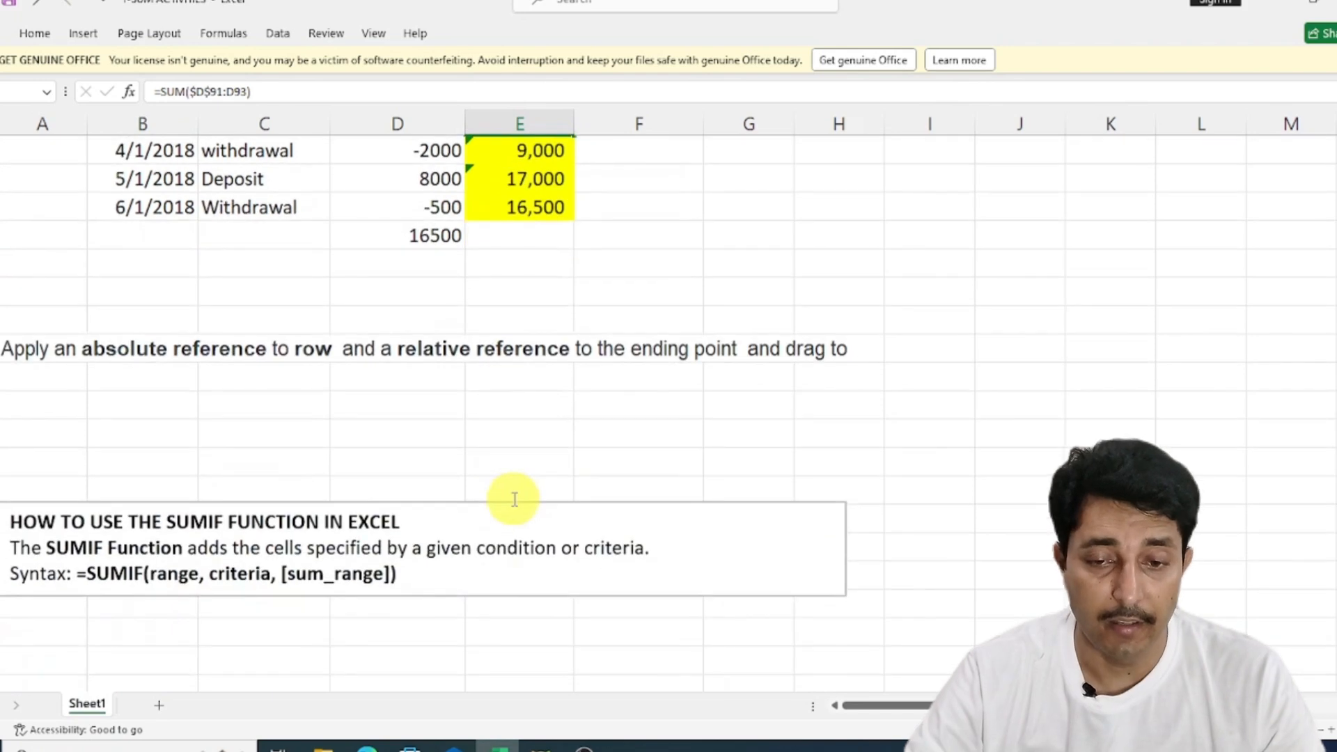
scroll(432, 507, "down", 2)
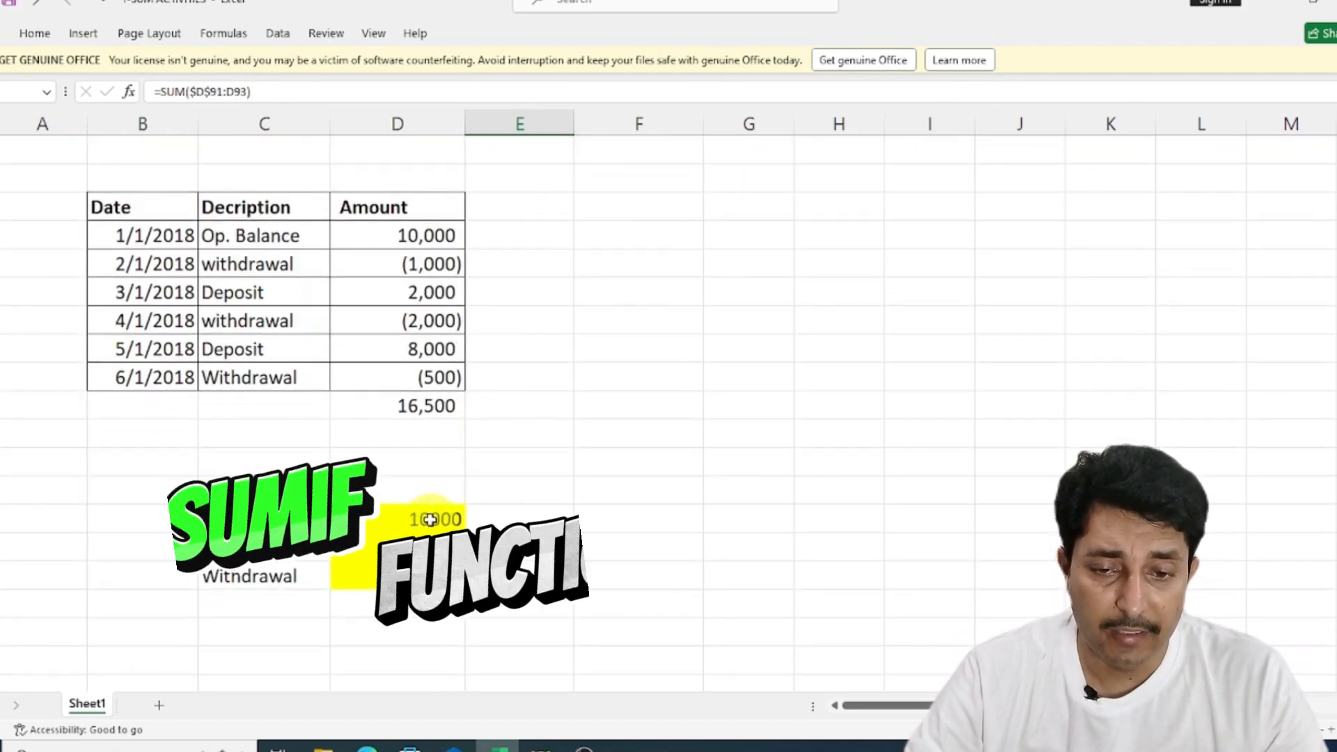
left_click(432, 519)
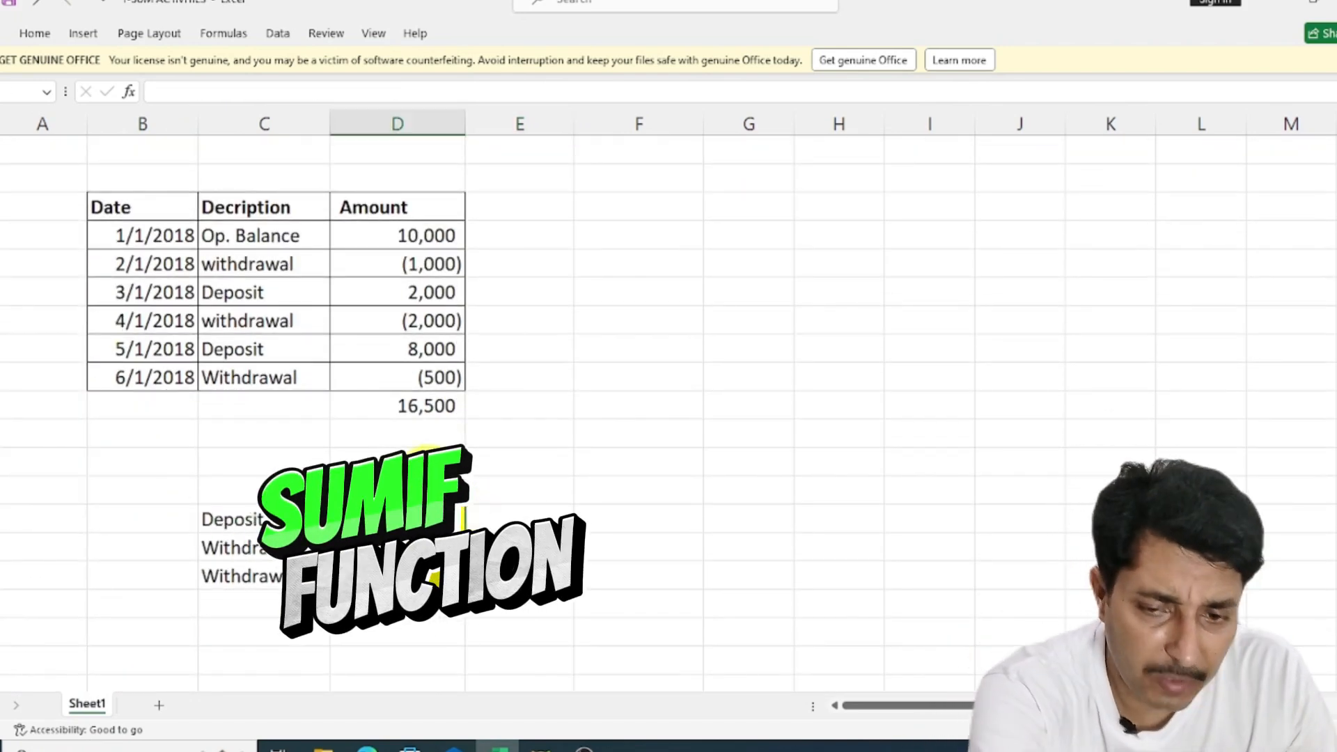
left_click(173, 209)
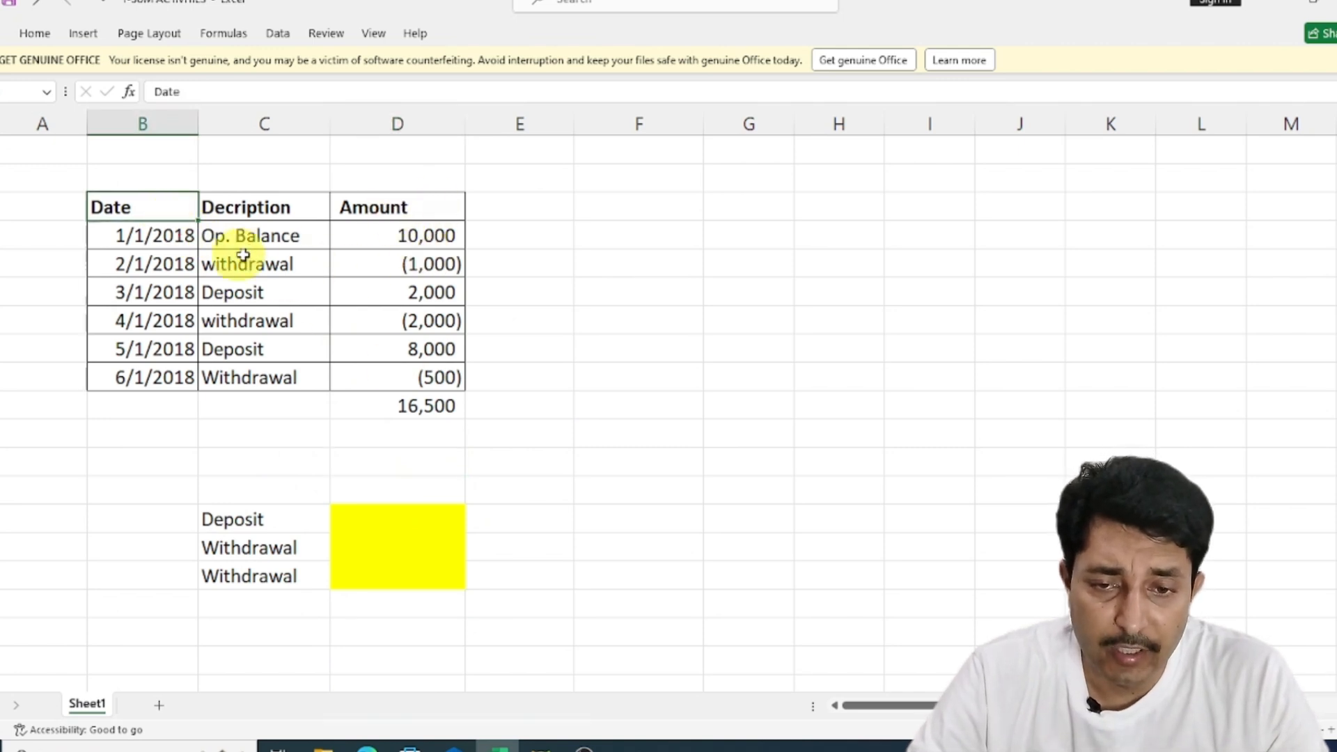
- Start a SUMIF formula in the Deposit total cell with the transaction descriptions as the absolute range $C$115:$C$120
left_click(409, 524)
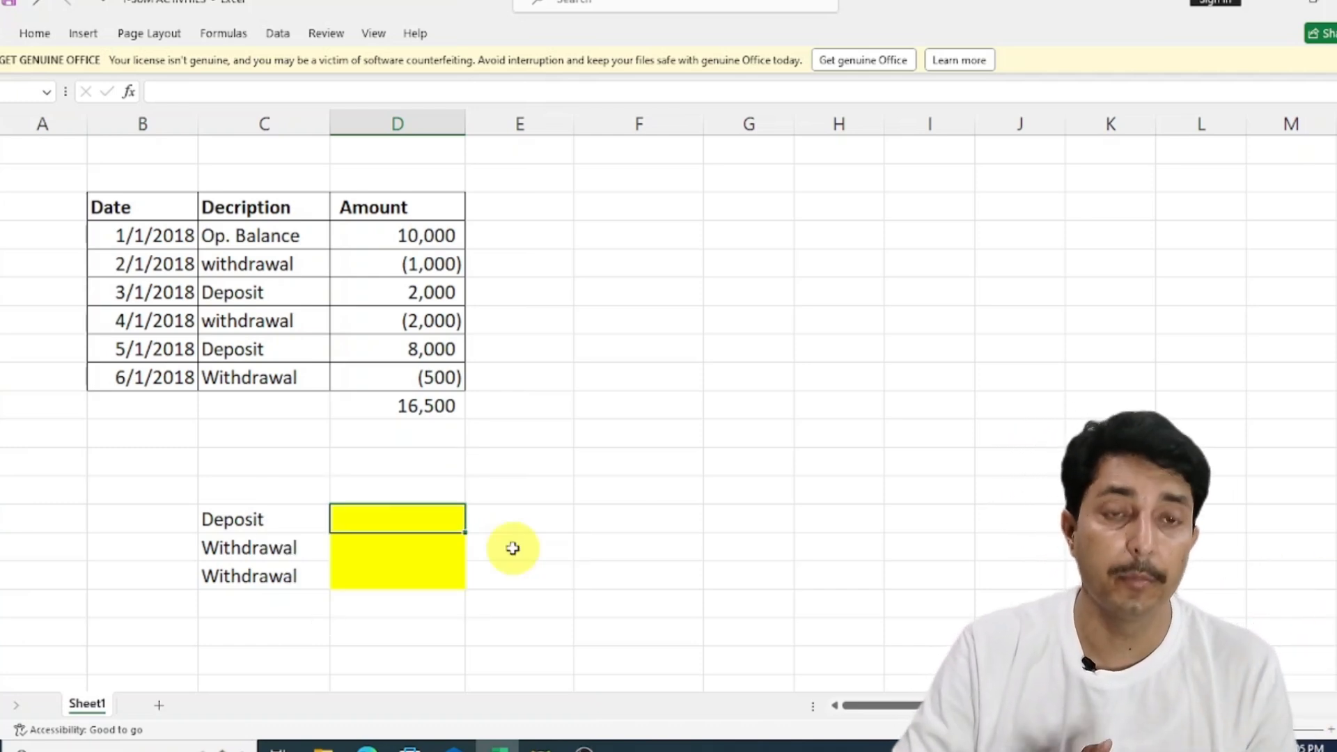
type("sumif")
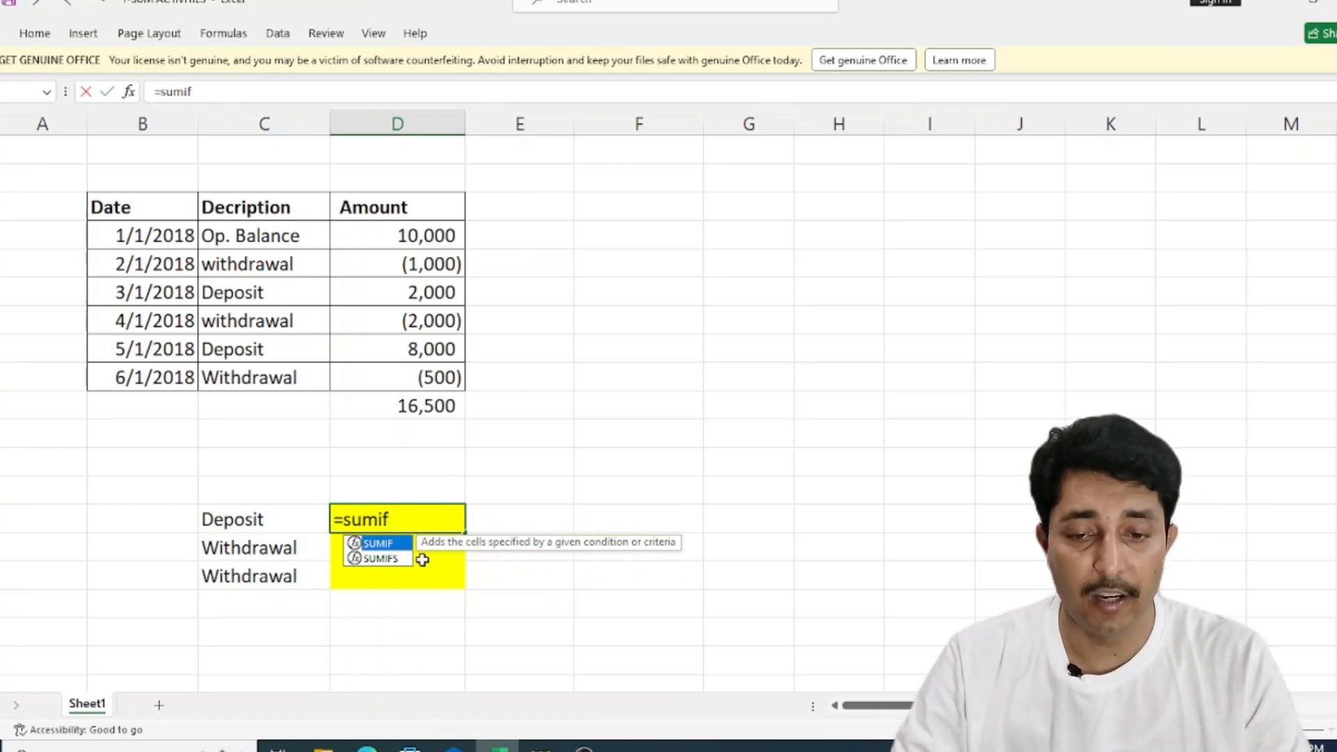
double_click(355, 543)
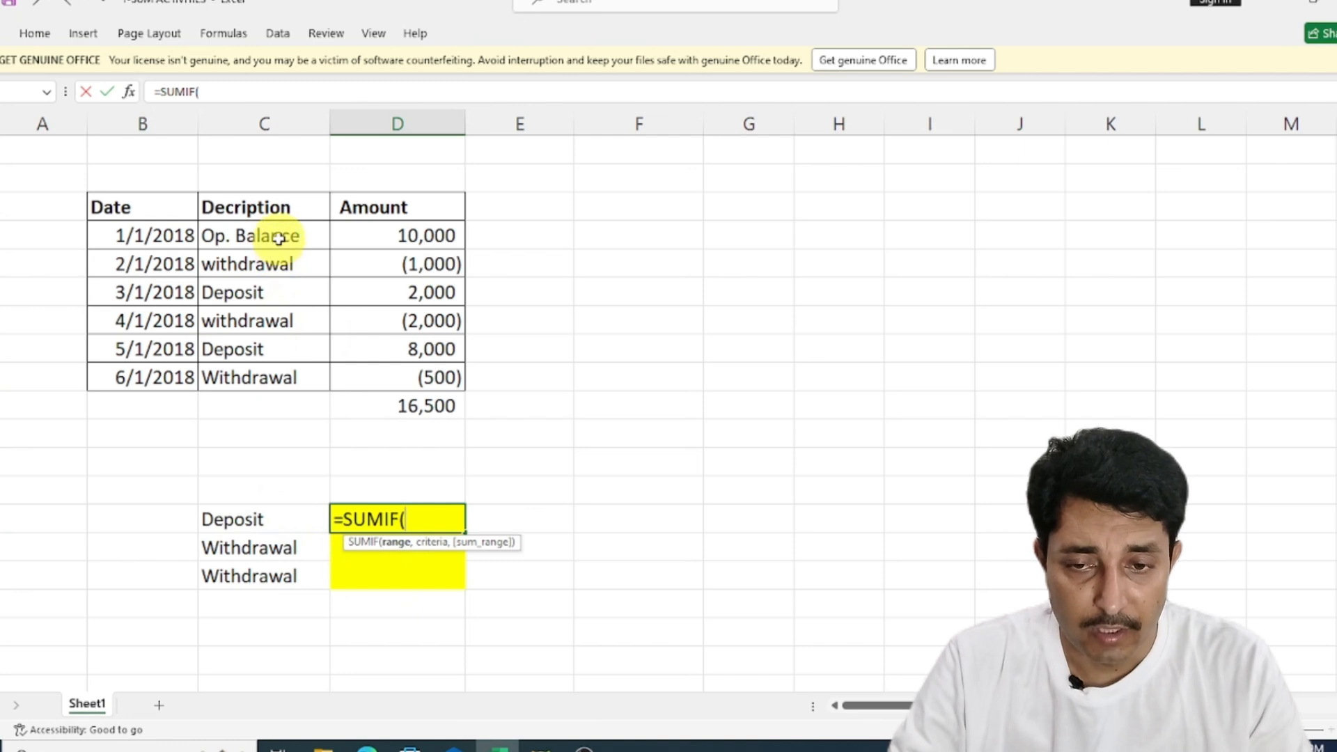
left_click_drag(279, 238, 269, 379)
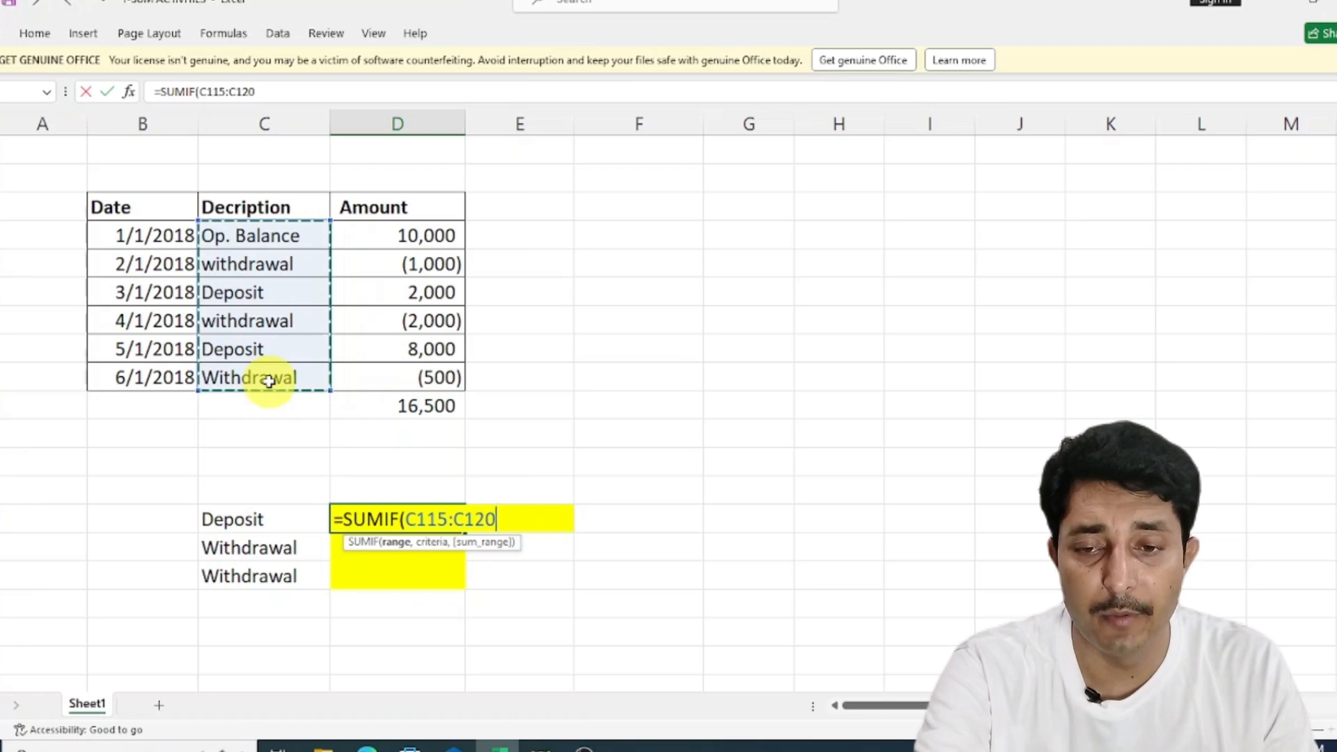
key("F4")
type(",")
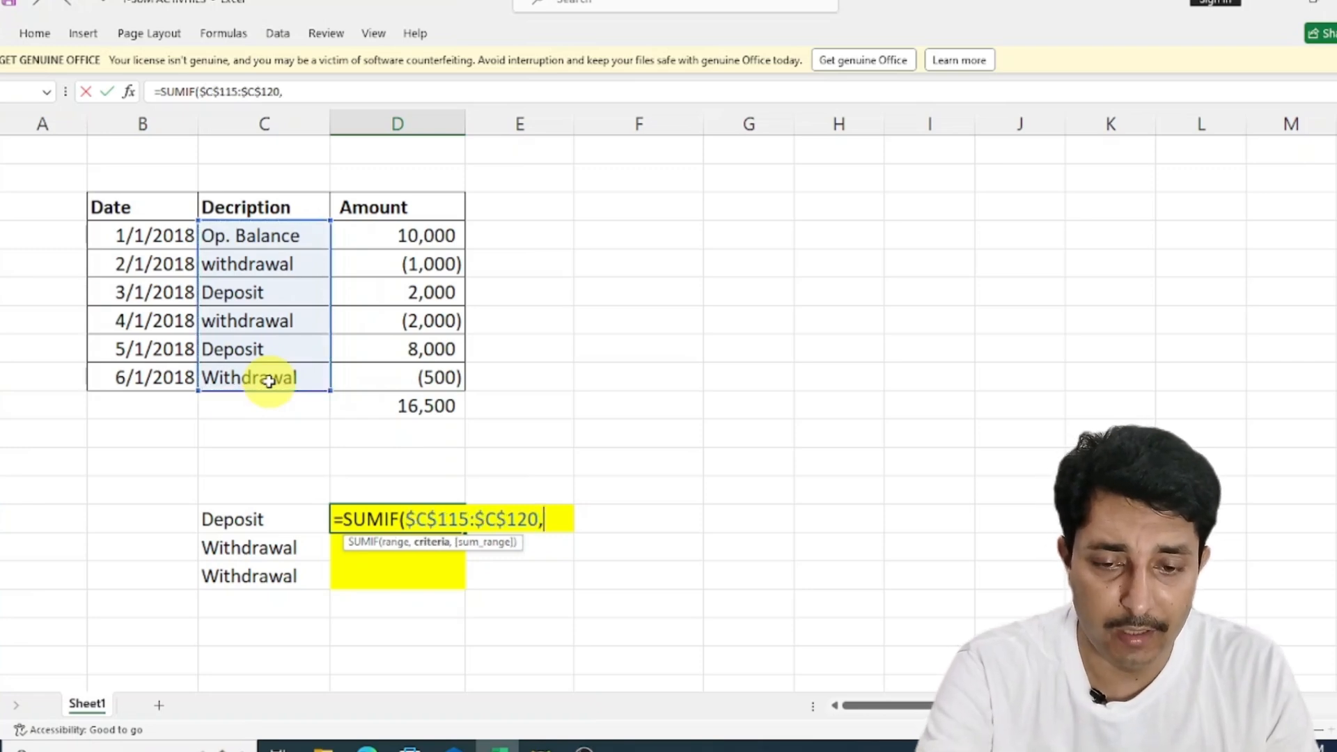
- Complete the Deposit SUMIF formula with C125 as the criterion and the absolute sum range $D$115:$D$120
left_click(258, 519)
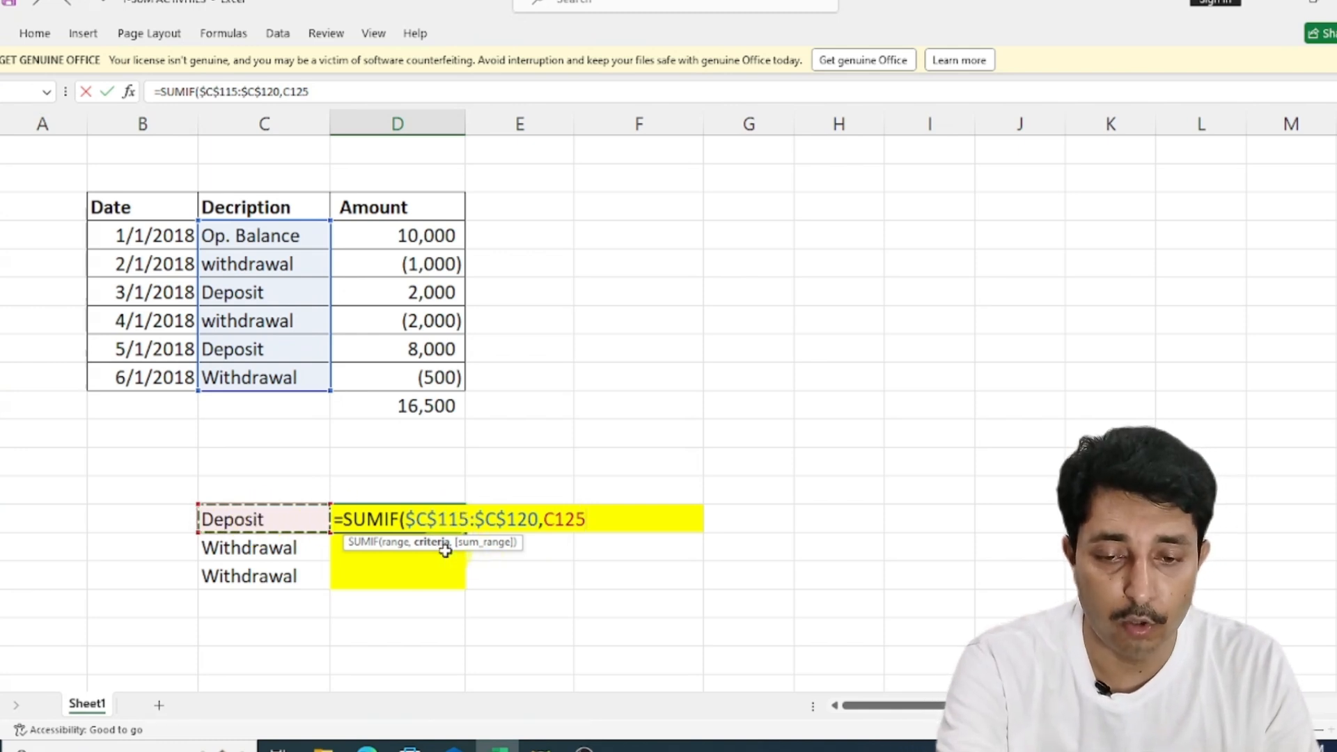
type(",")
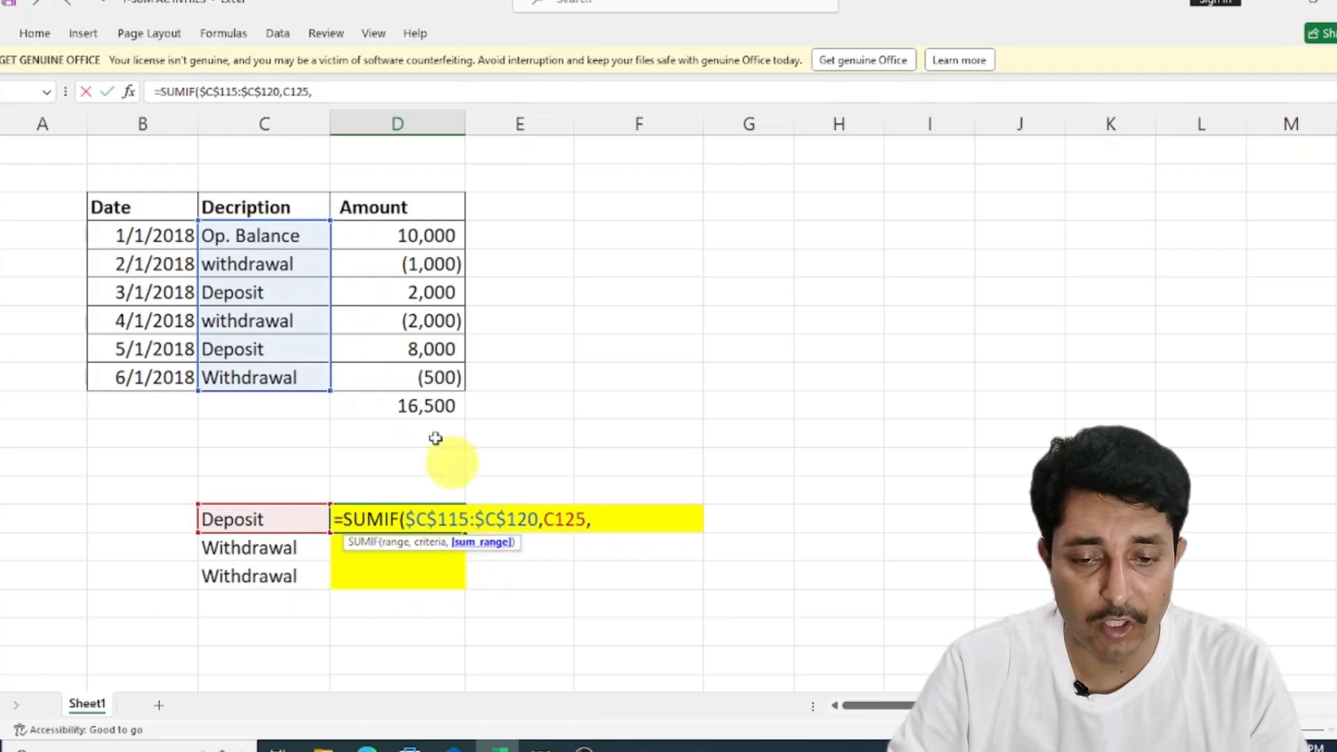
left_click_drag(406, 235, 395, 376)
key("F4")
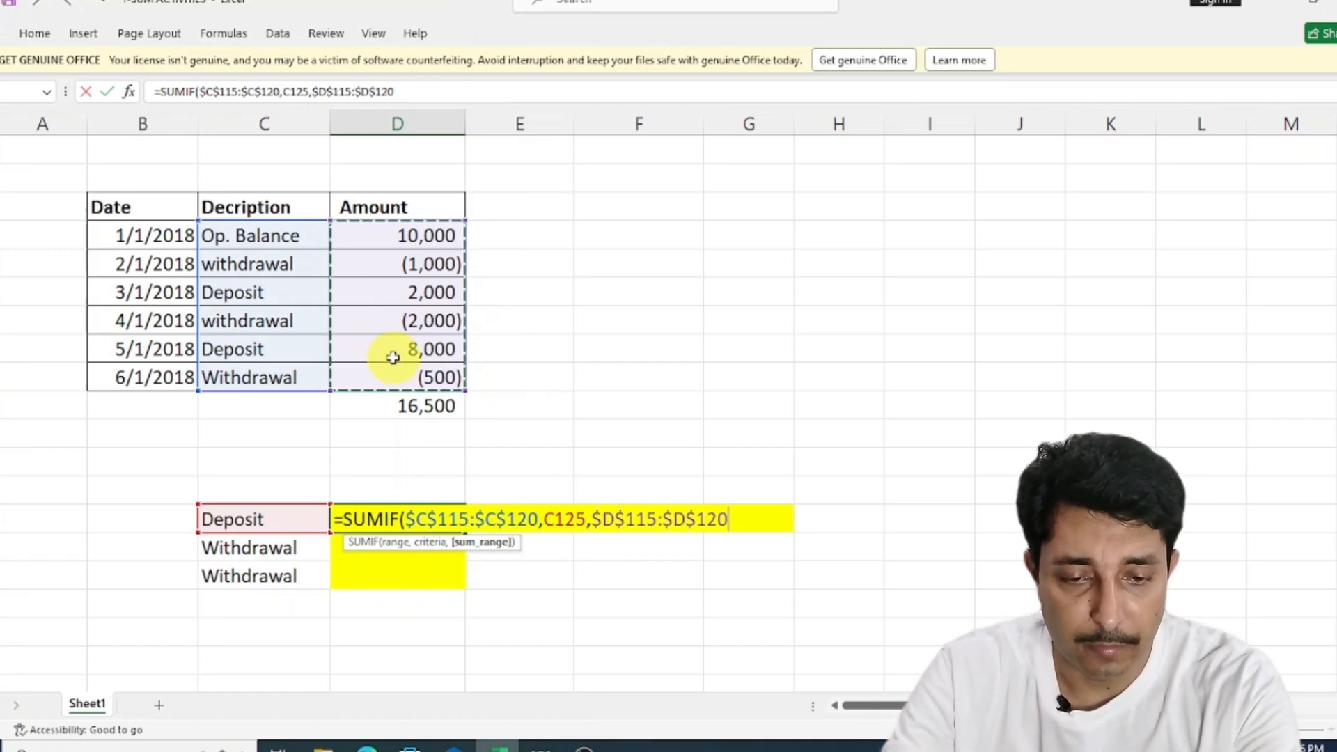
type(")")
key("Return")
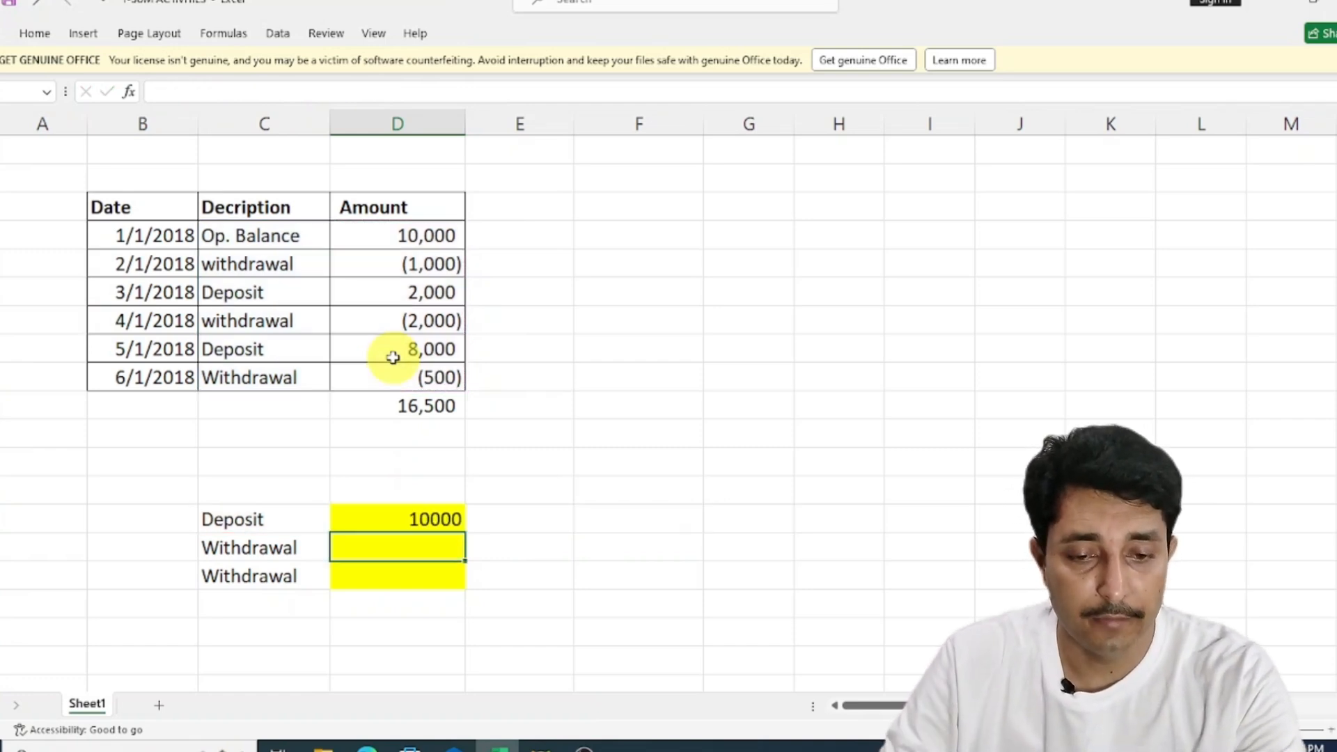
- Check the Deposit total's formula against the two deposit amounts dated 3/1/2018 and 5/1/2018
left_click(418, 517)
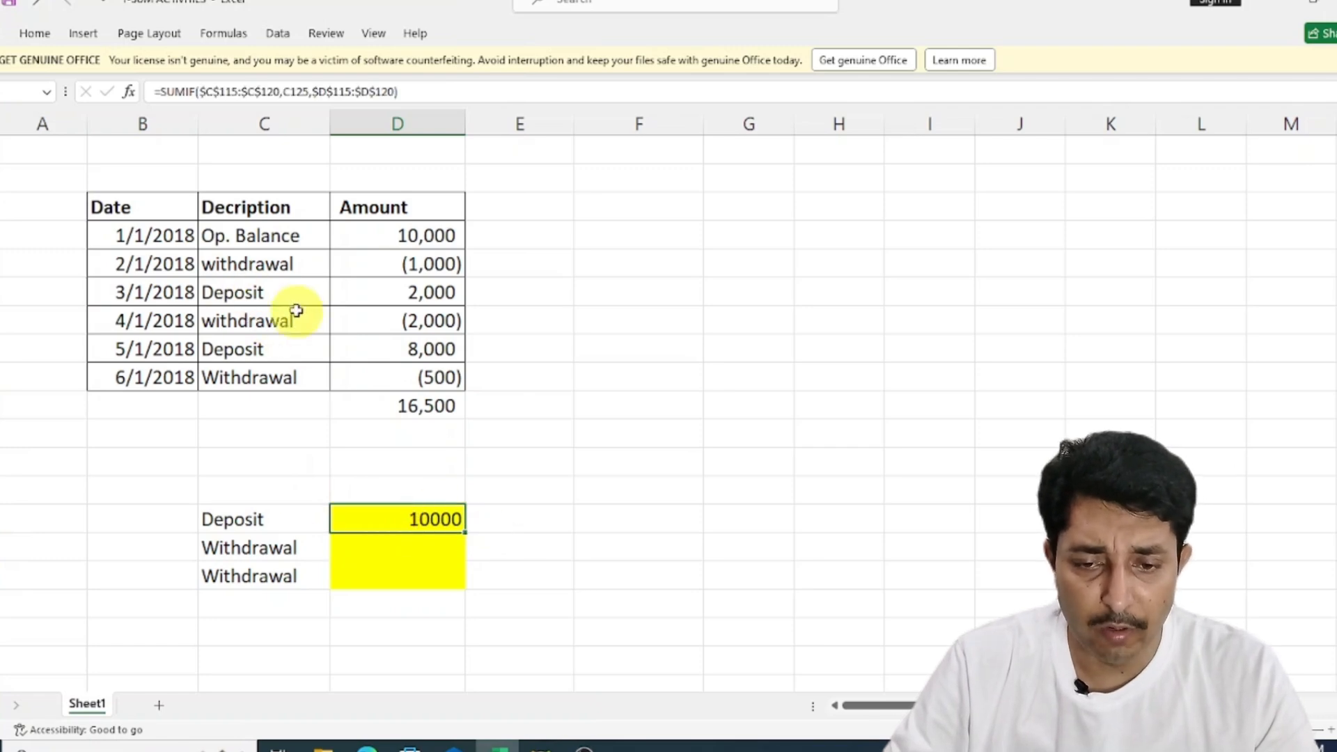
left_click(371, 300)
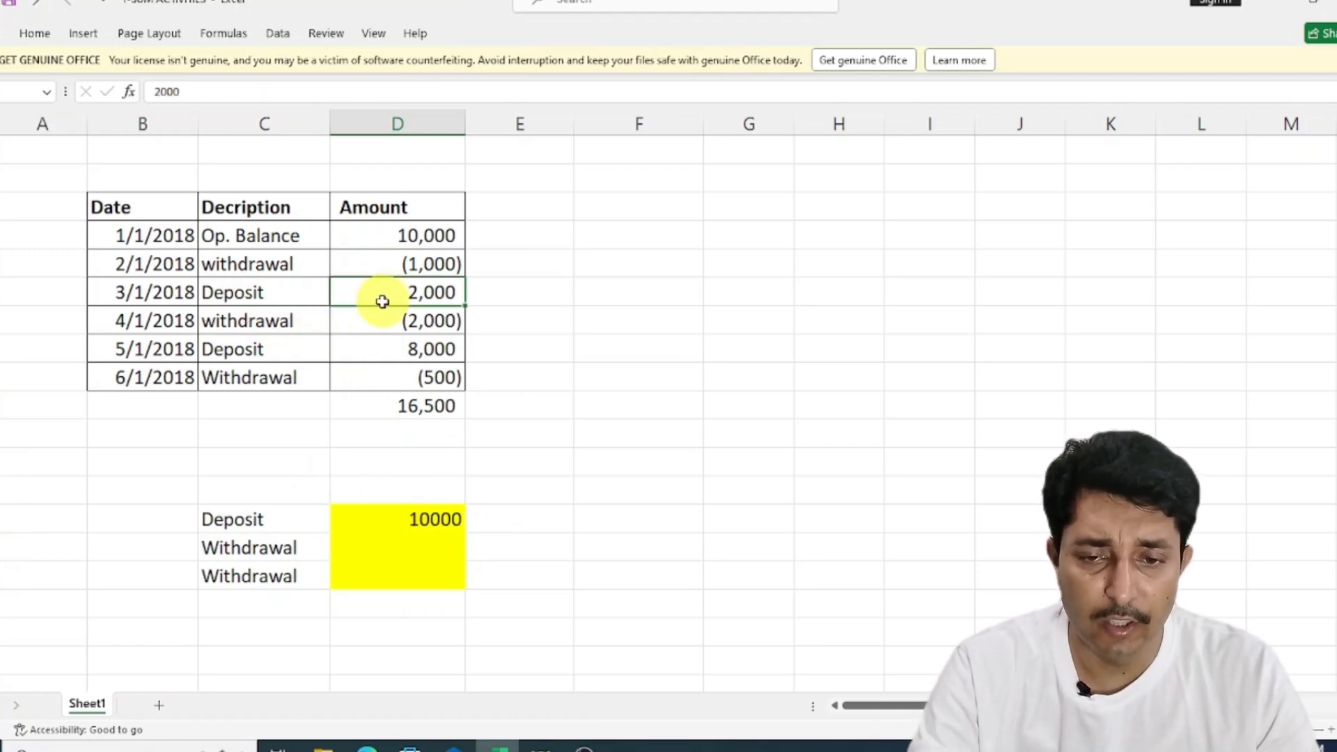
left_click(378, 344, "ctrl")
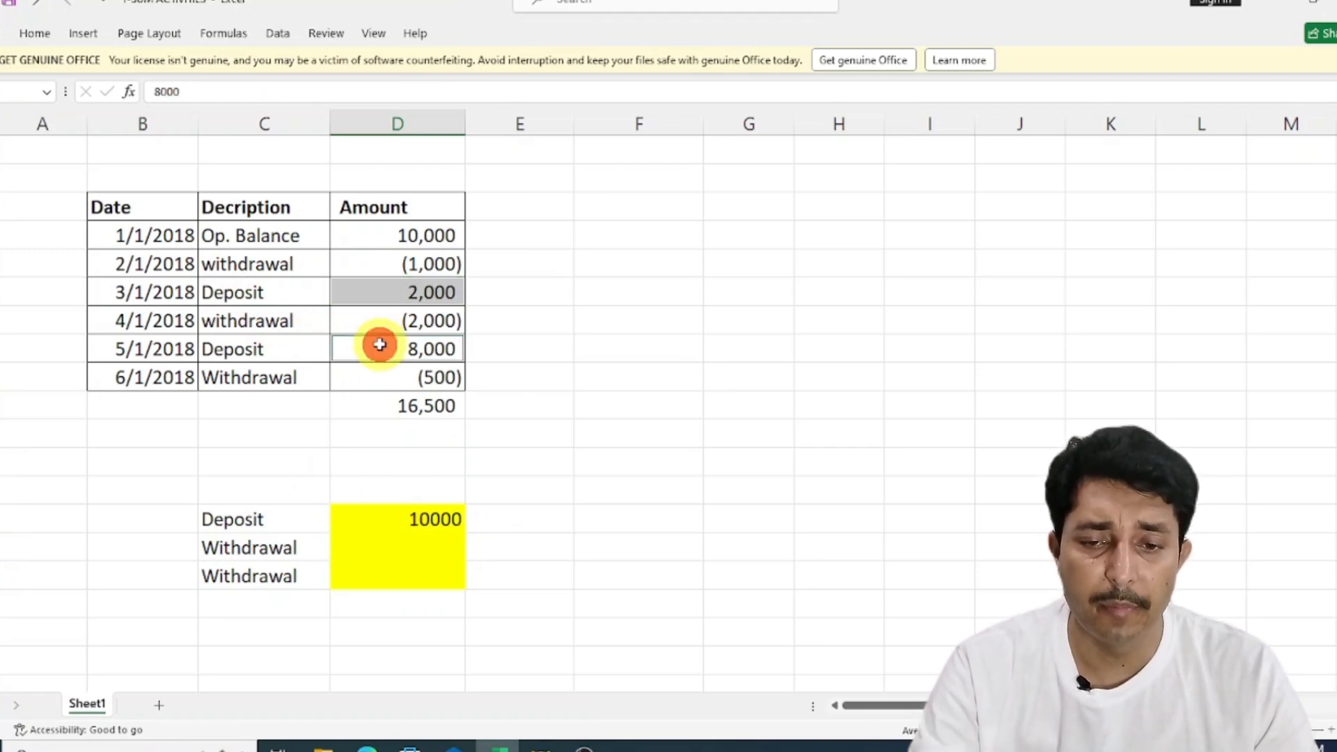
- Fill the Deposit SUMIF formula down to the first Withdrawal row
left_click(428, 524)
left_click_drag(465, 536, 467, 557)
left_click(419, 539)
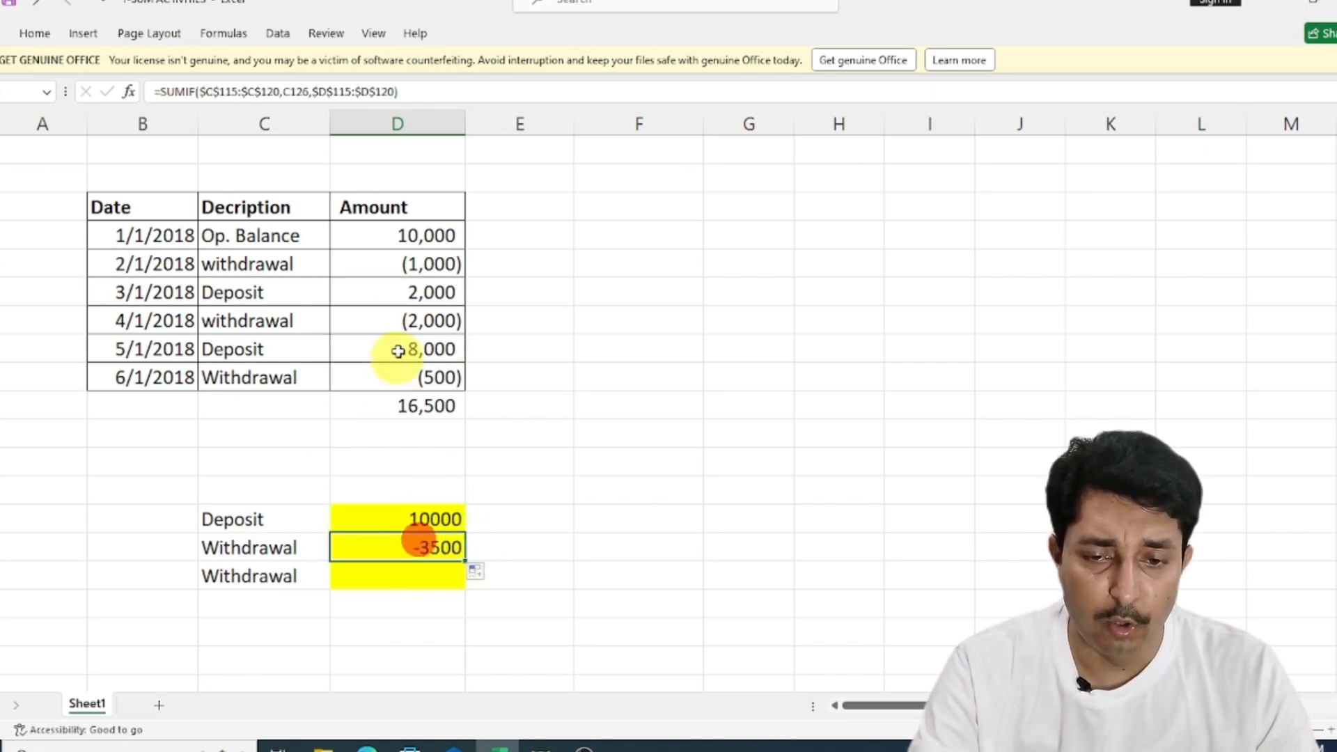
- Compare the withdrawal amounts and transaction descriptions with the Deposit and Withdrawal criteria labels
left_click(371, 264)
left_click(376, 317, "ctrl")
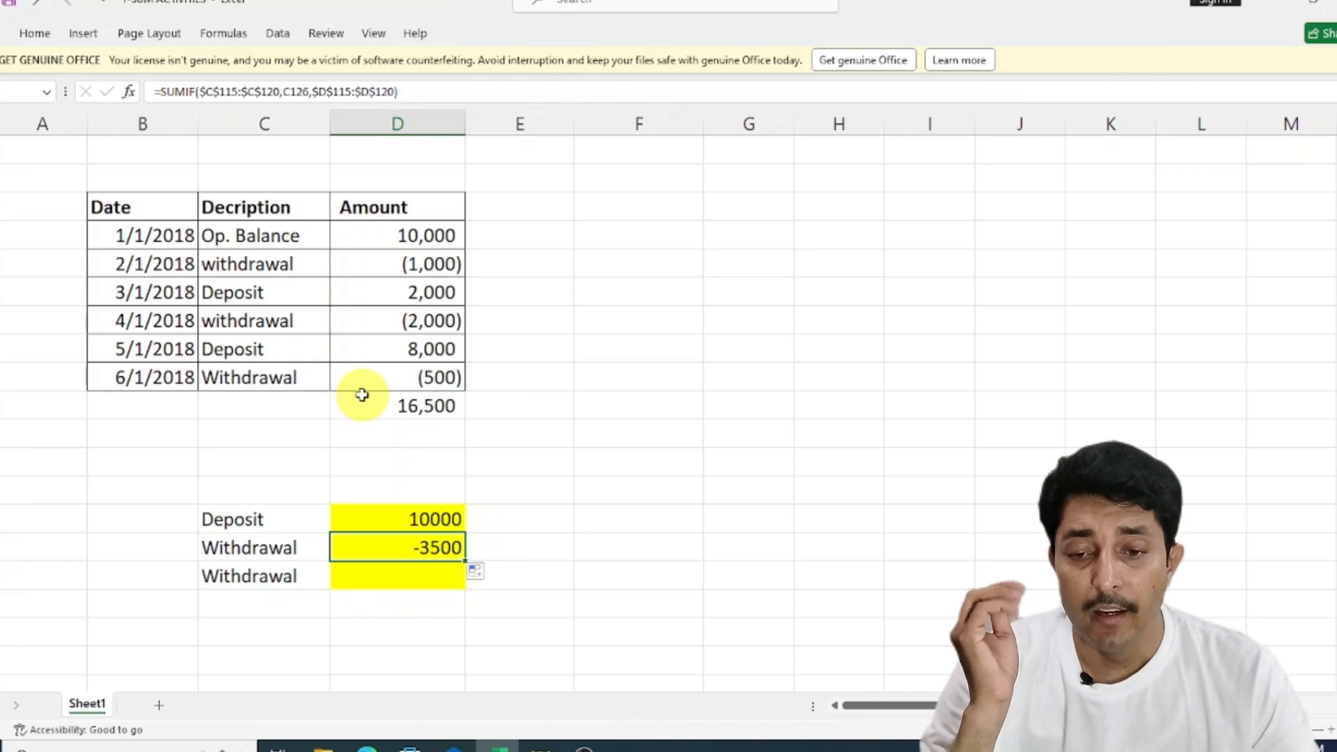
left_click_drag(250, 264, 262, 349)
left_click_drag(272, 519, 275, 547)
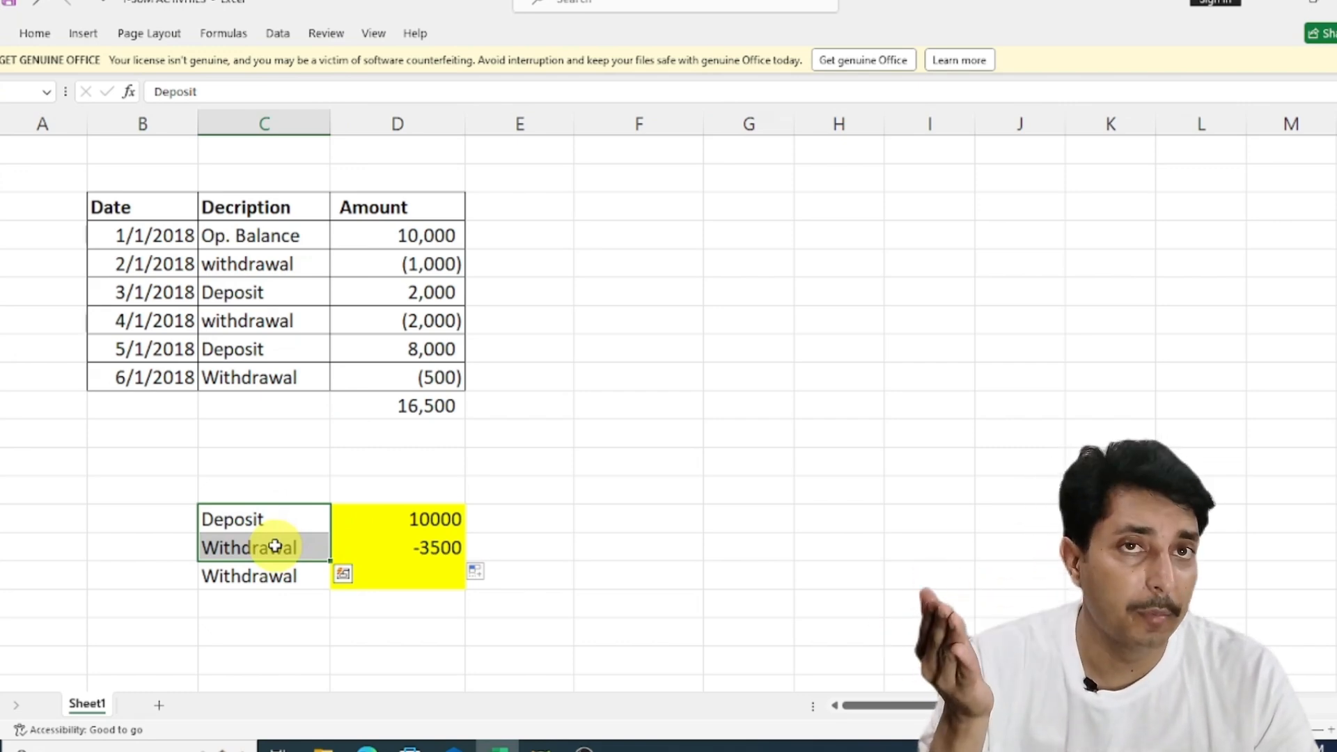
- Copy the first Withdrawal SUMIF formula into the yellow cells beside the other two Withdrawal labels
scroll(389, 501, "down", 8)
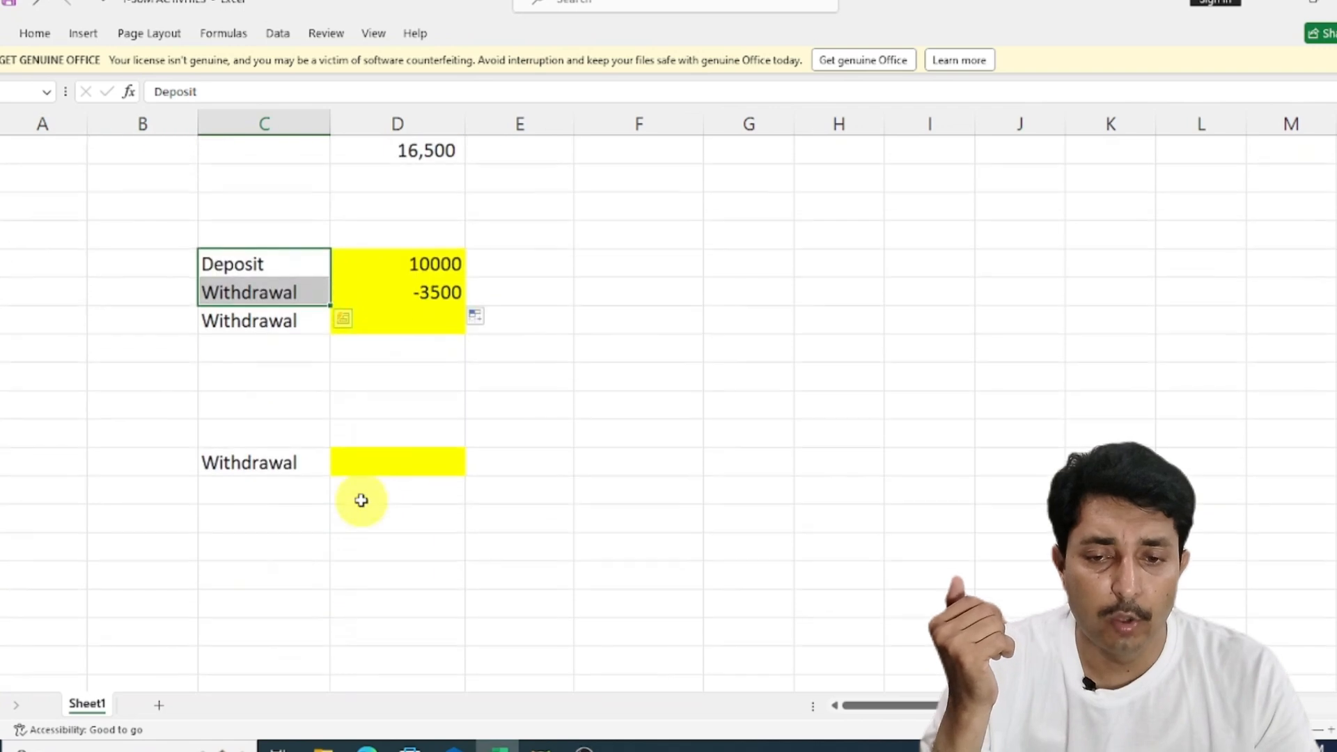
scroll(361, 501, "up", 8)
left_click(412, 289)
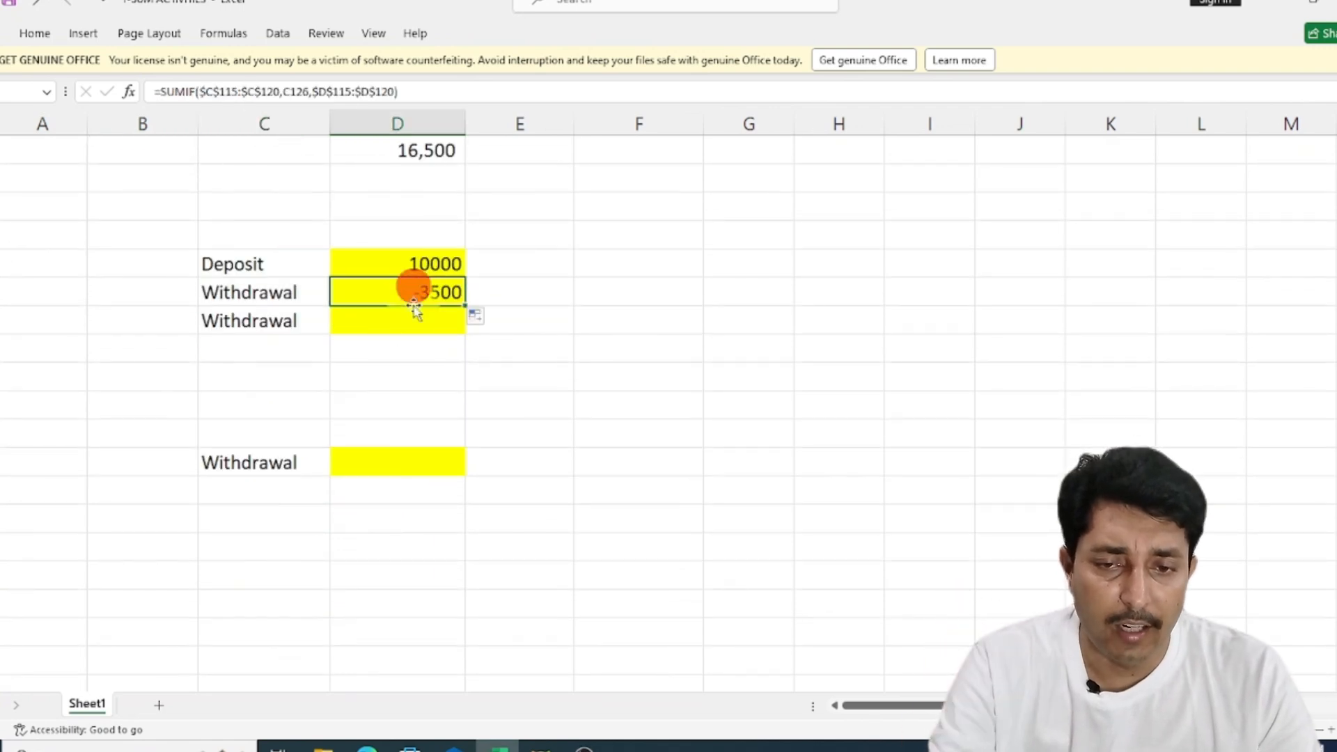
key("ctrl+c")
scroll(427, 486, "up", 3)
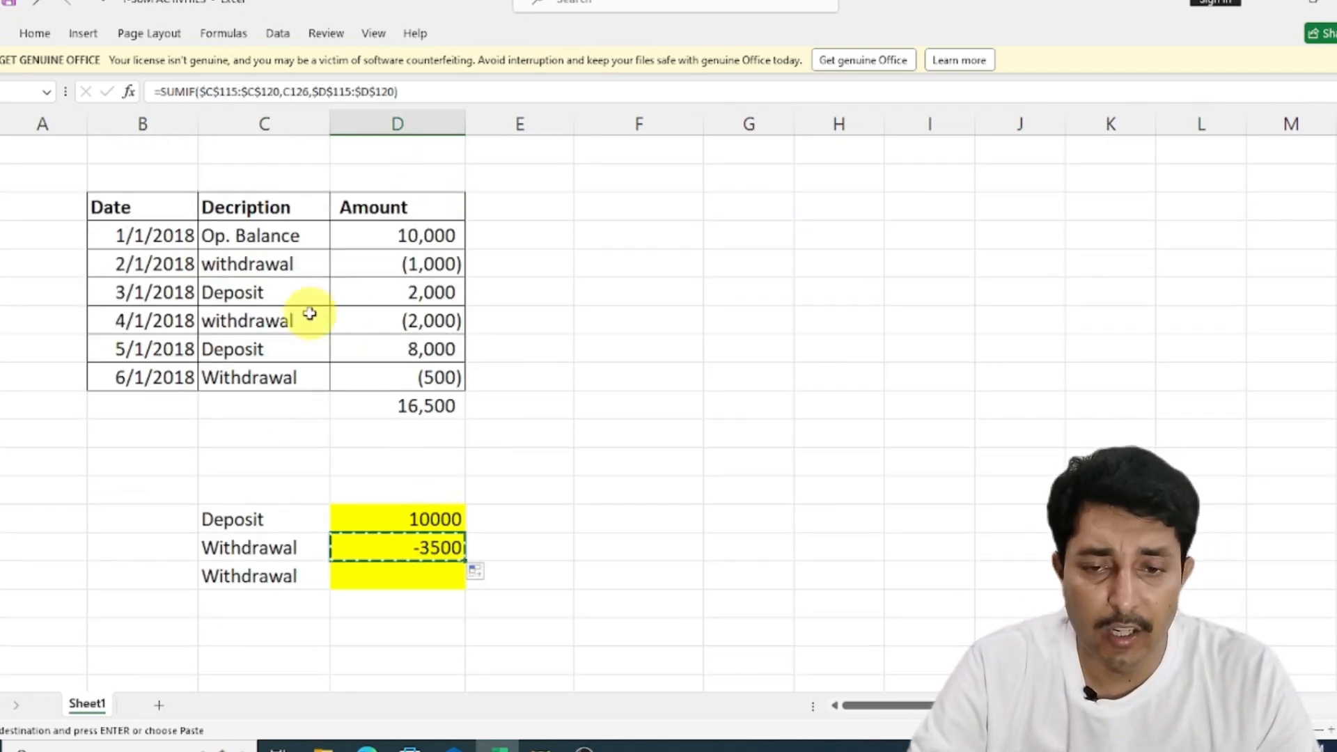
scroll(387, 486, "down", 2)
left_click(377, 411)
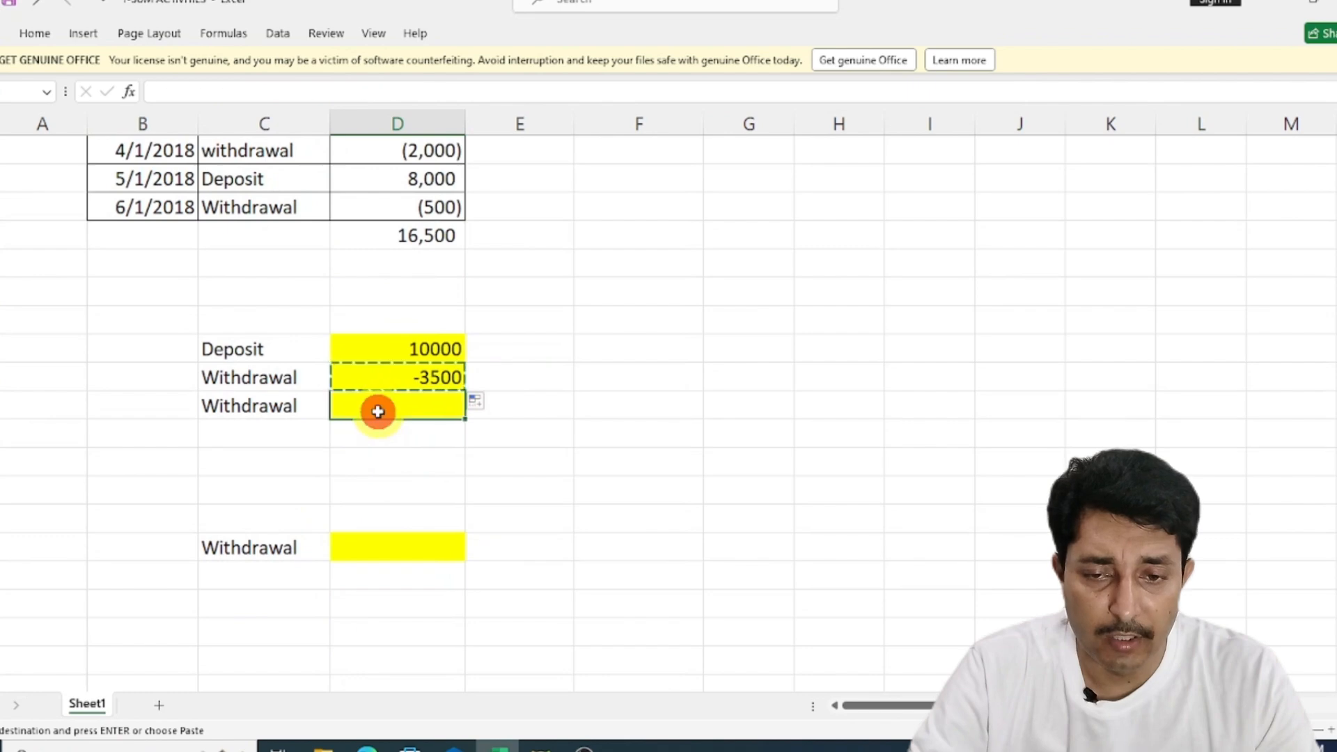
key("ctrl+v")
left_click(392, 542)
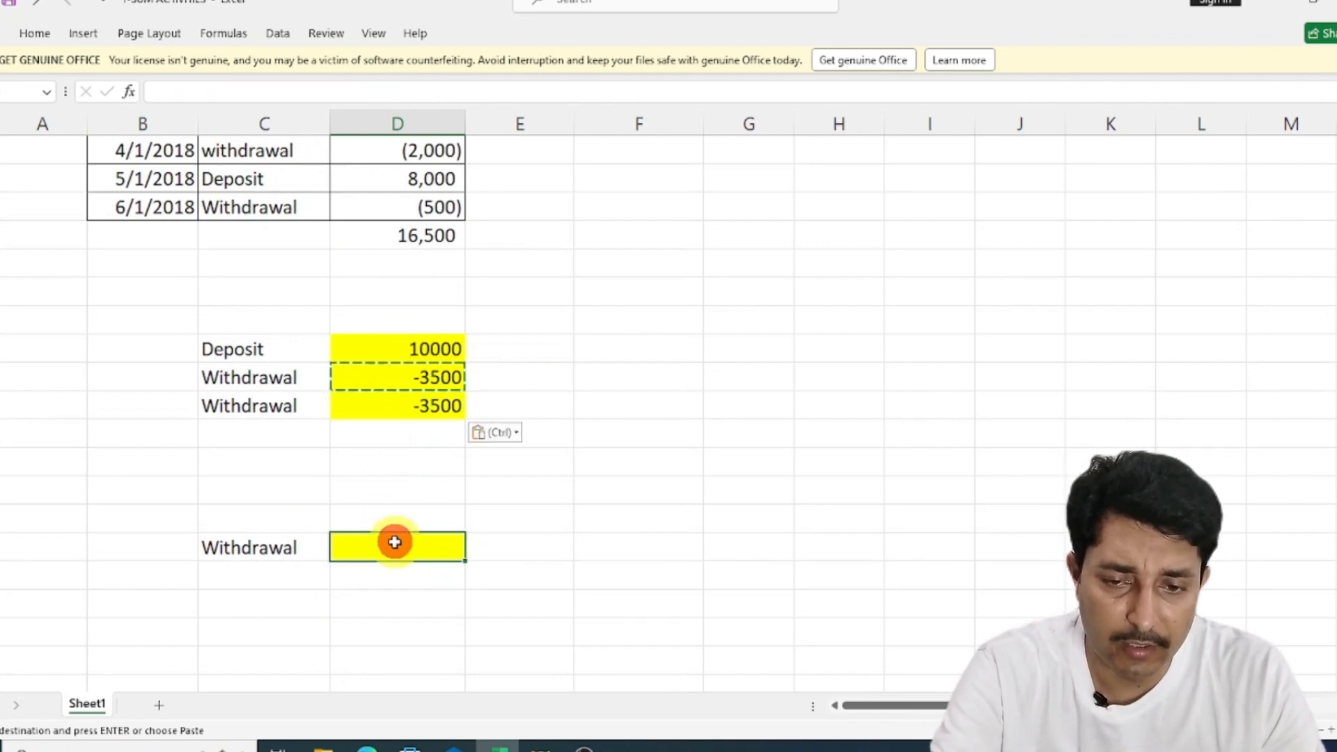
key("ctrl+v")
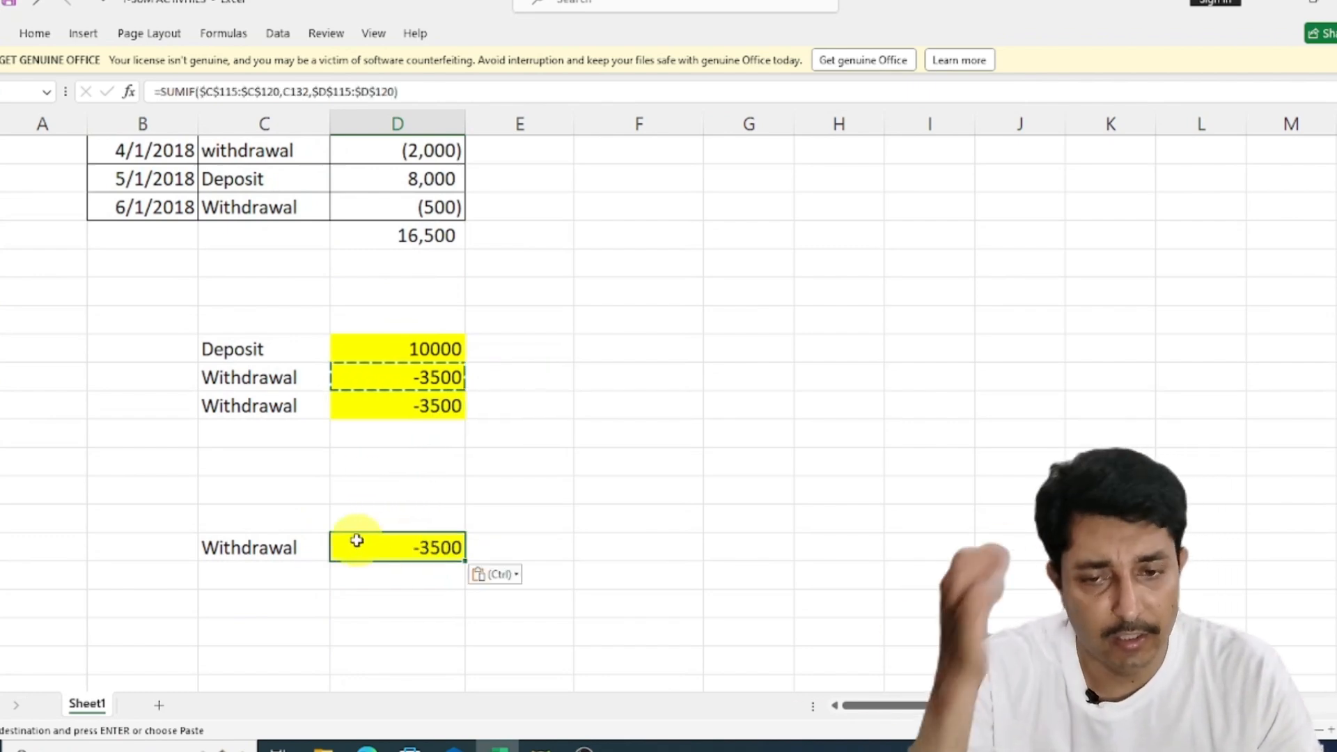
- Open the first Withdrawal SUMIF formula to examine its absolute ranges and relative criterion
scroll(369, 419, "up", 2)
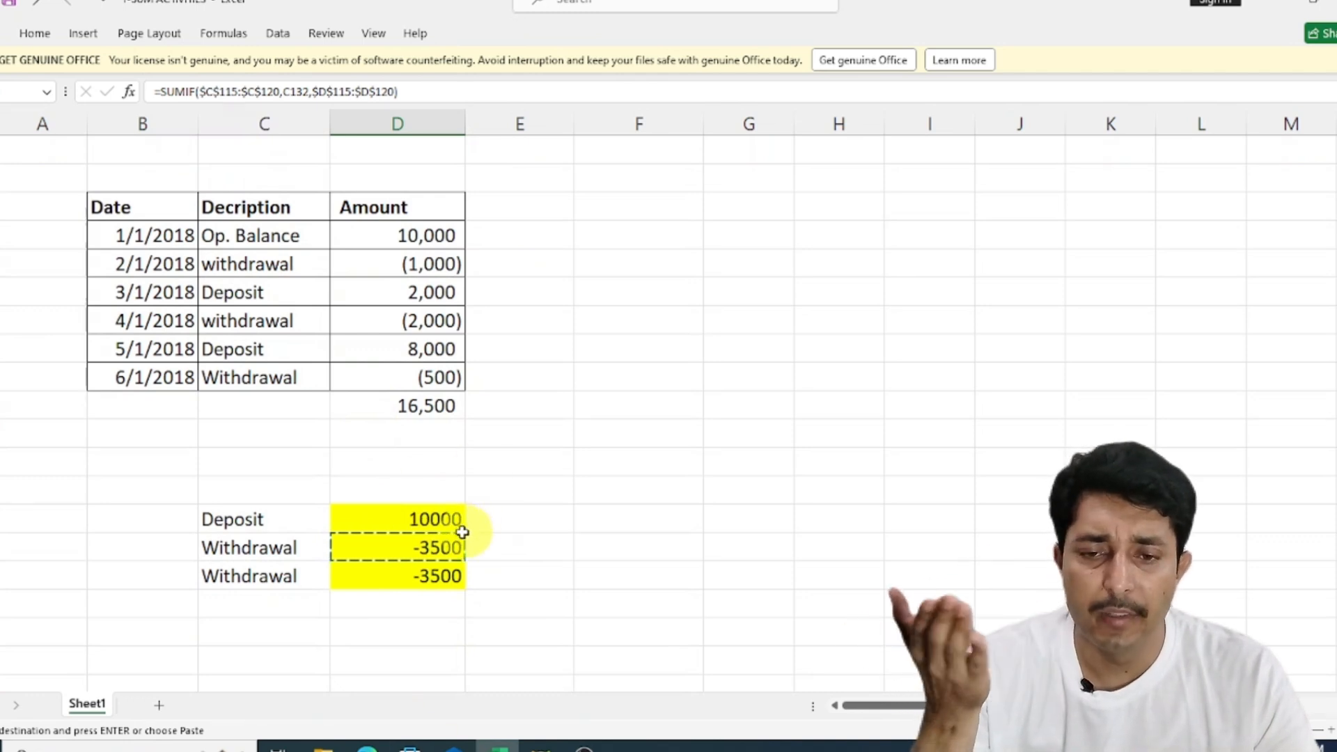
double_click(433, 548)
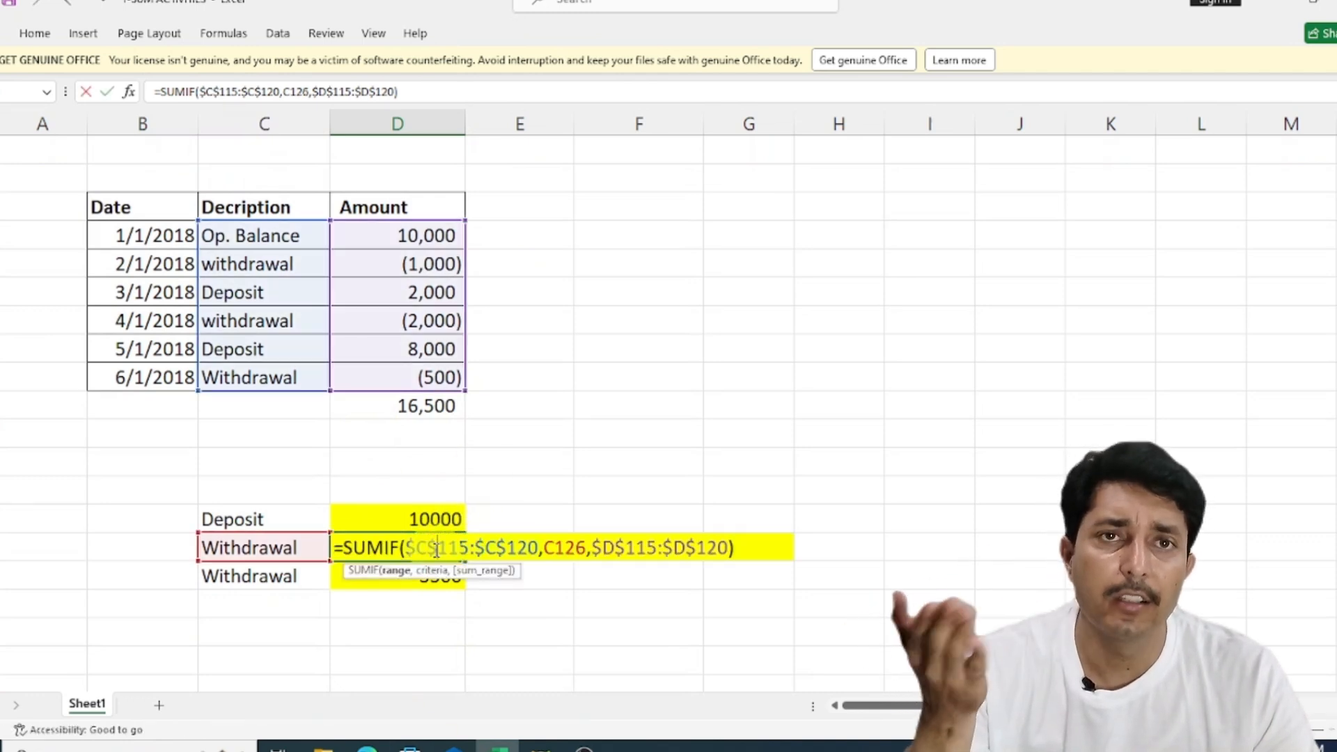